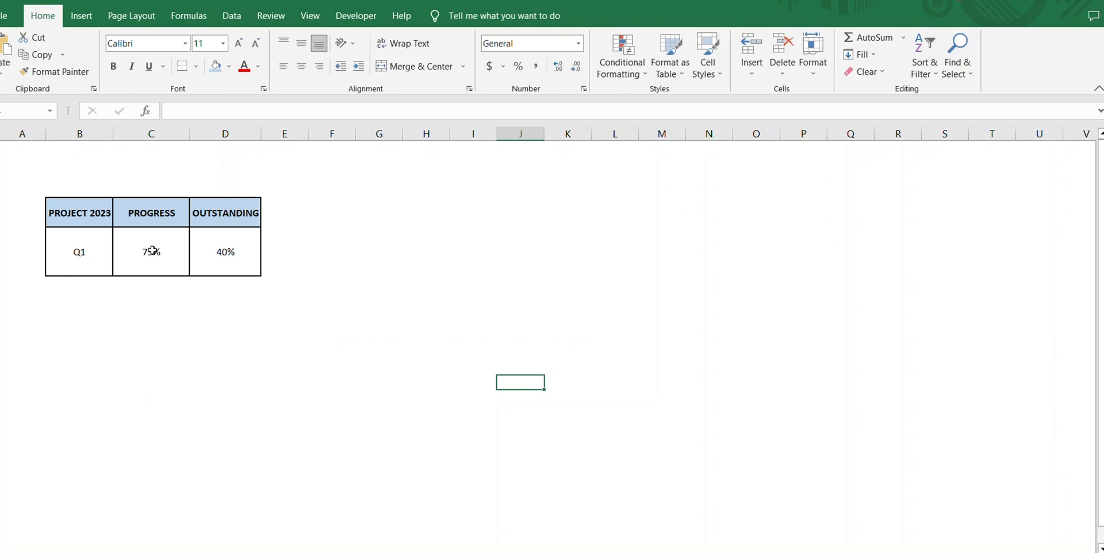
Insert an empty doughnut chart and place it directly below the project table
drag(152, 251, 198, 251)
click(59, 330)
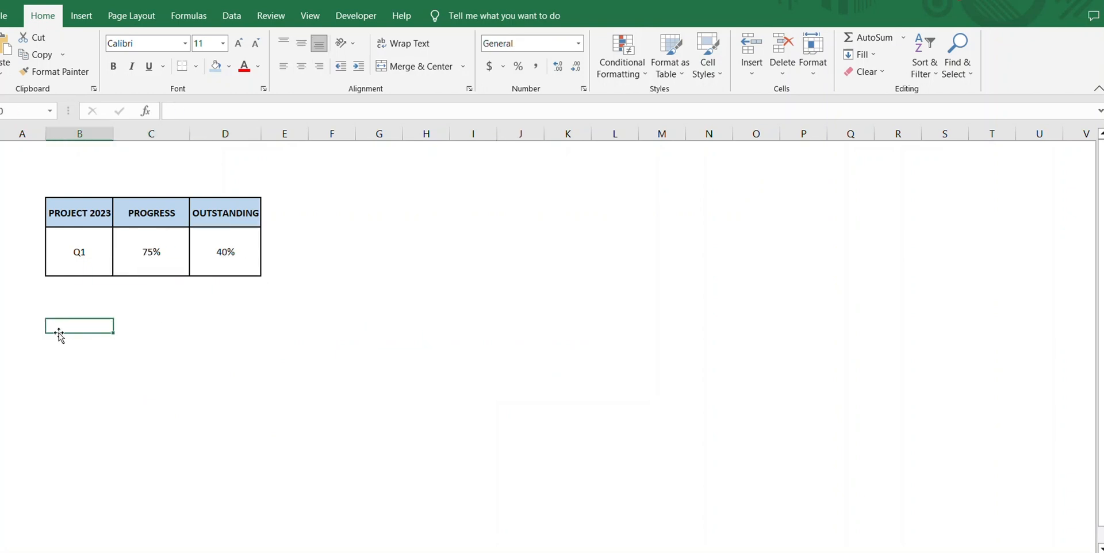
click(81, 15)
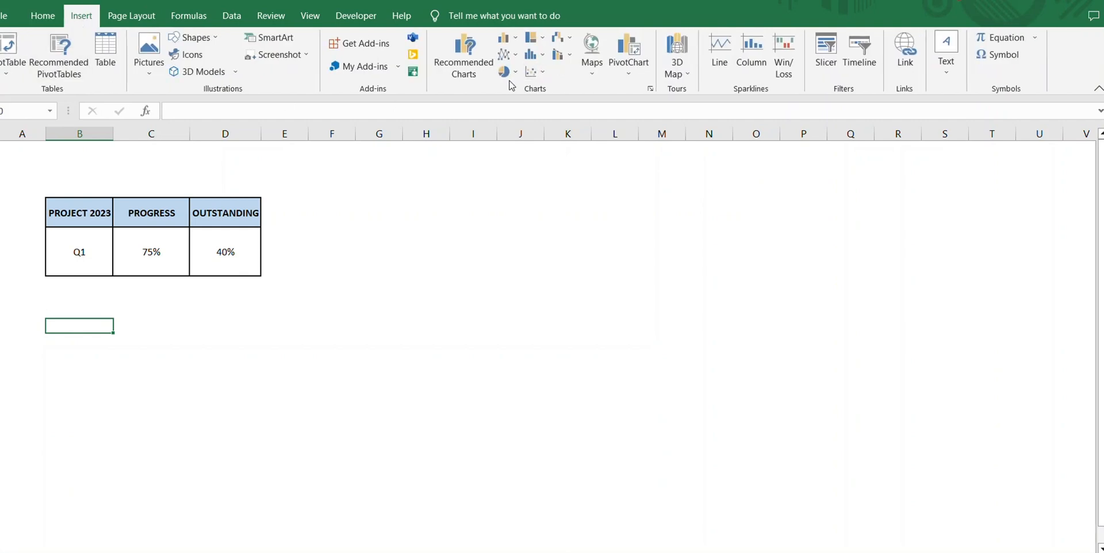
click(506, 72)
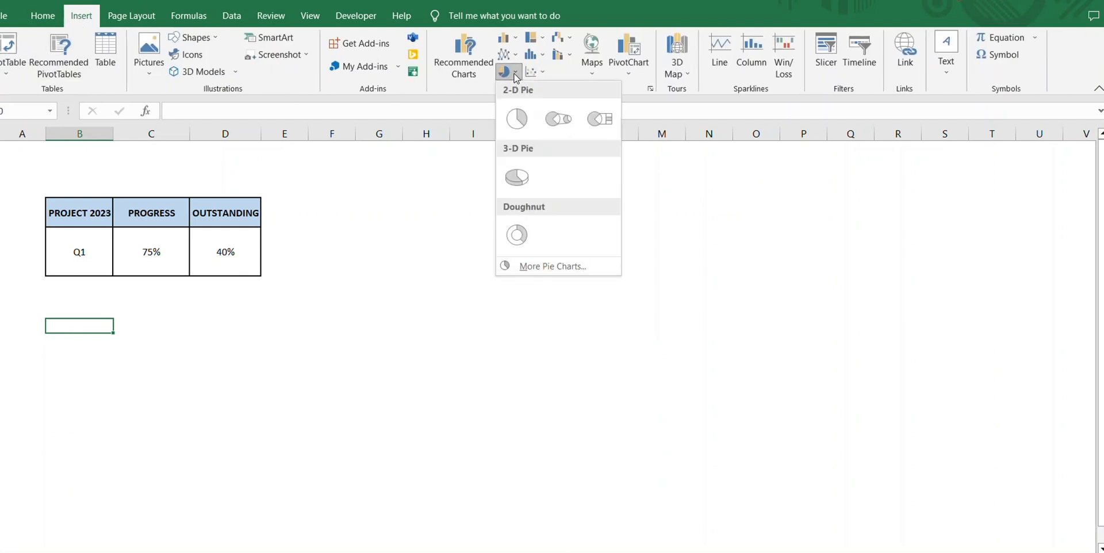
click(517, 235)
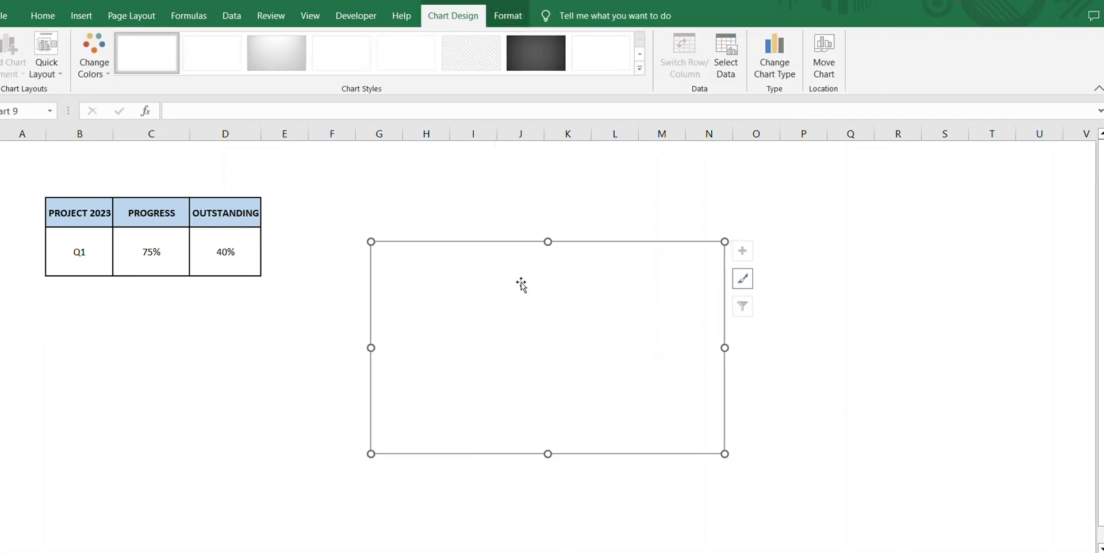
drag(520, 284, 166, 317)
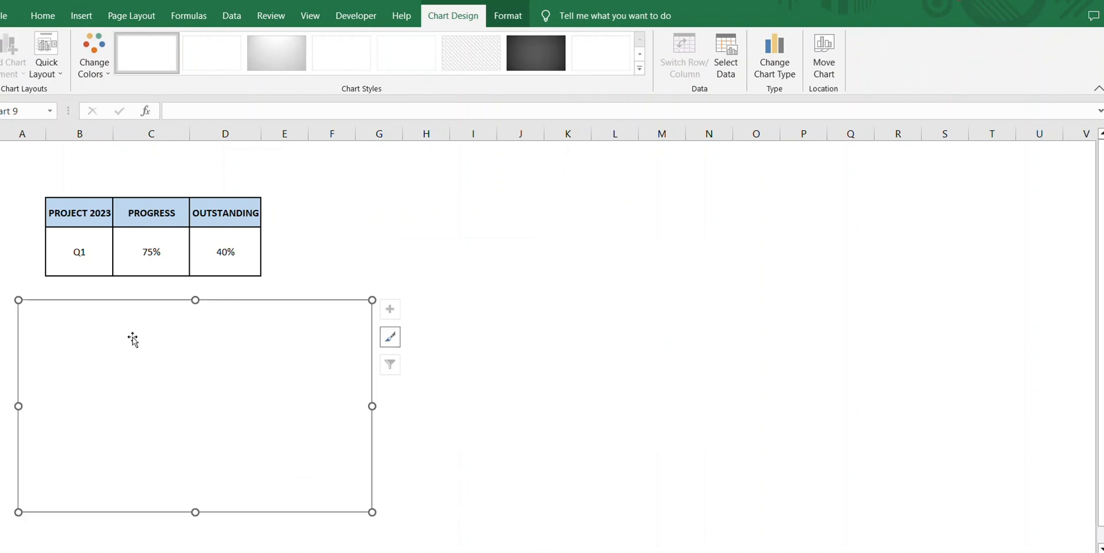
Add a data series to the empty chart, taking its name from the PROJECT 2023 header in cell B5
right_click(71, 323)
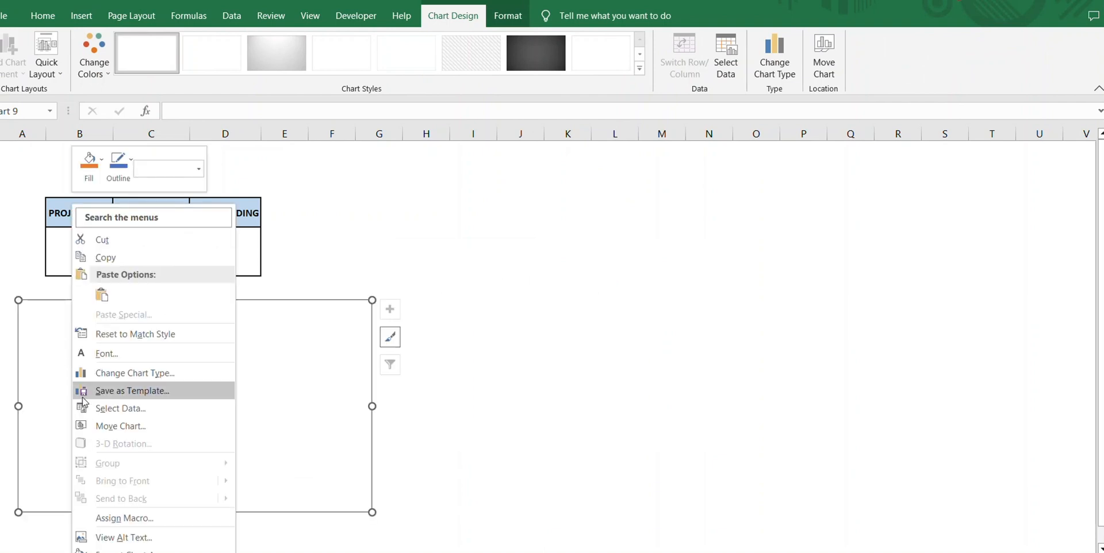
click(109, 411)
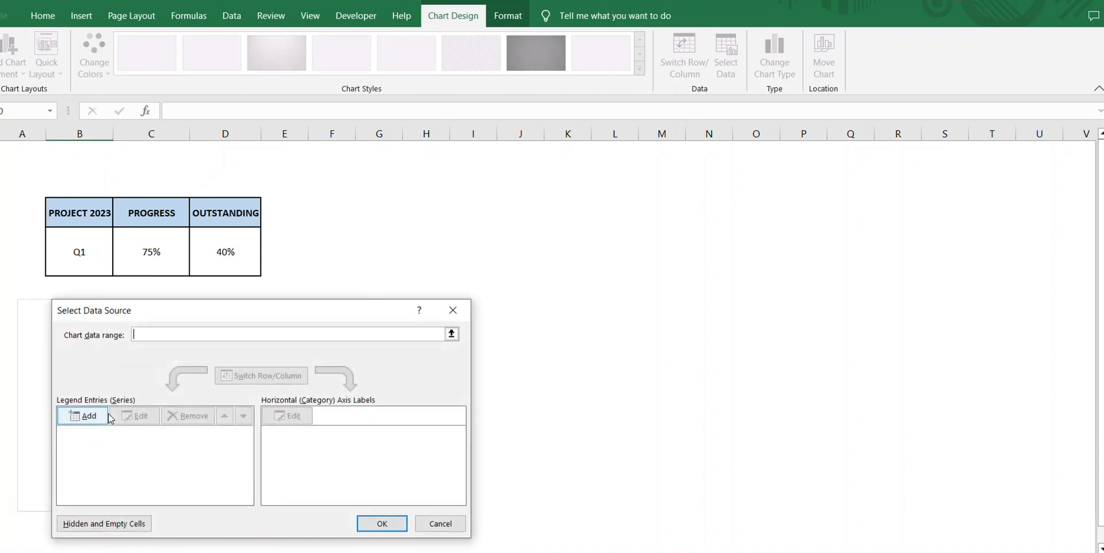
click(88, 417)
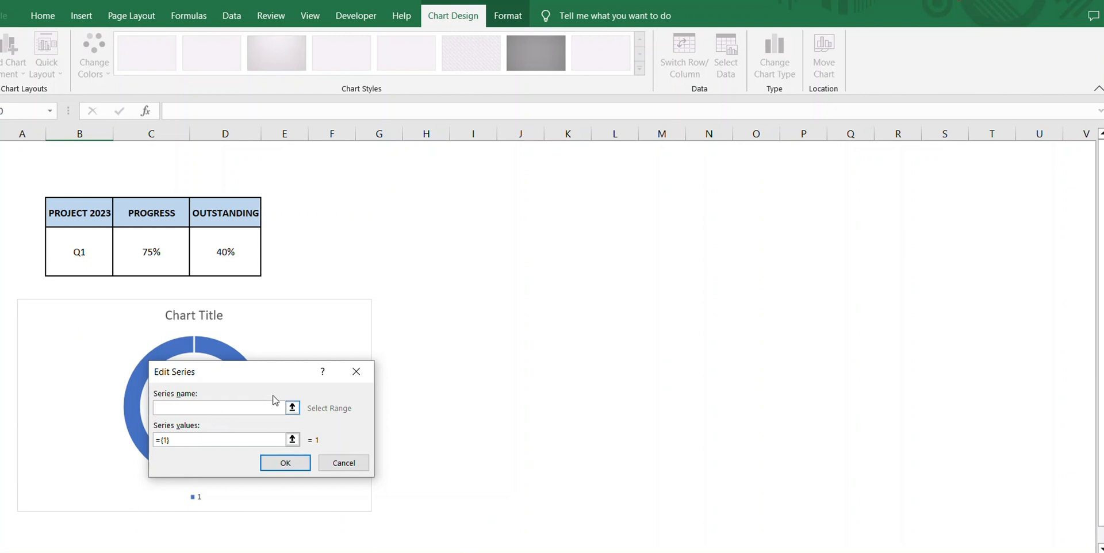
click(90, 216)
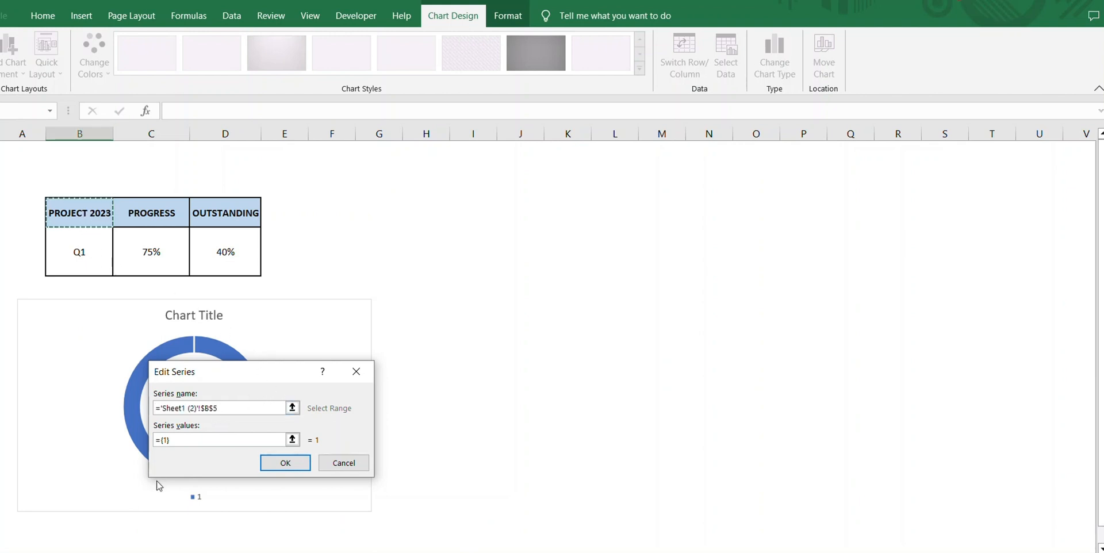
Set the PROJECT 2023 series values to an array of 25 ones and apply the data source
click(167, 440)
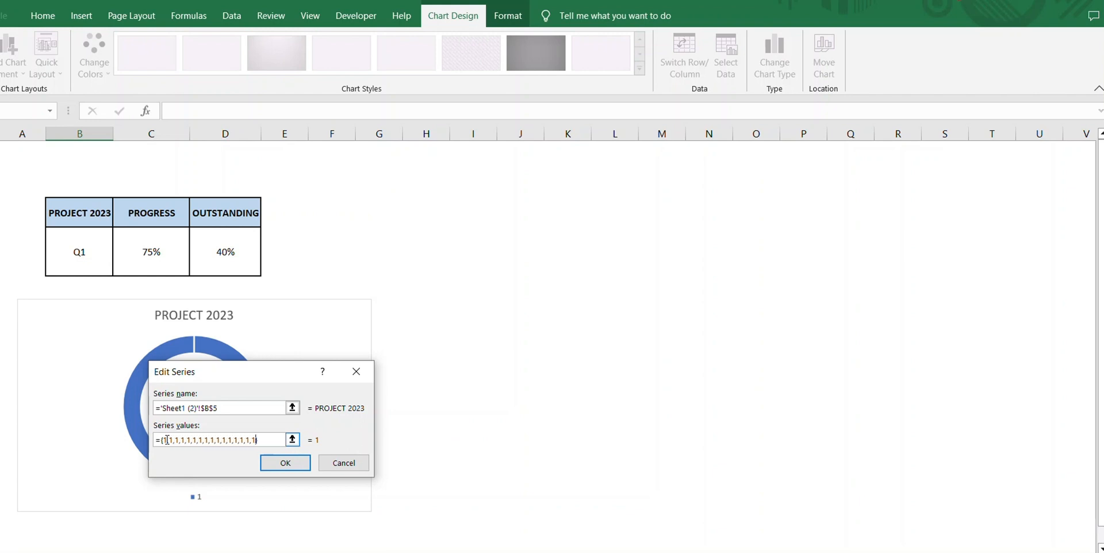
text(,1,1,1,1,1,)
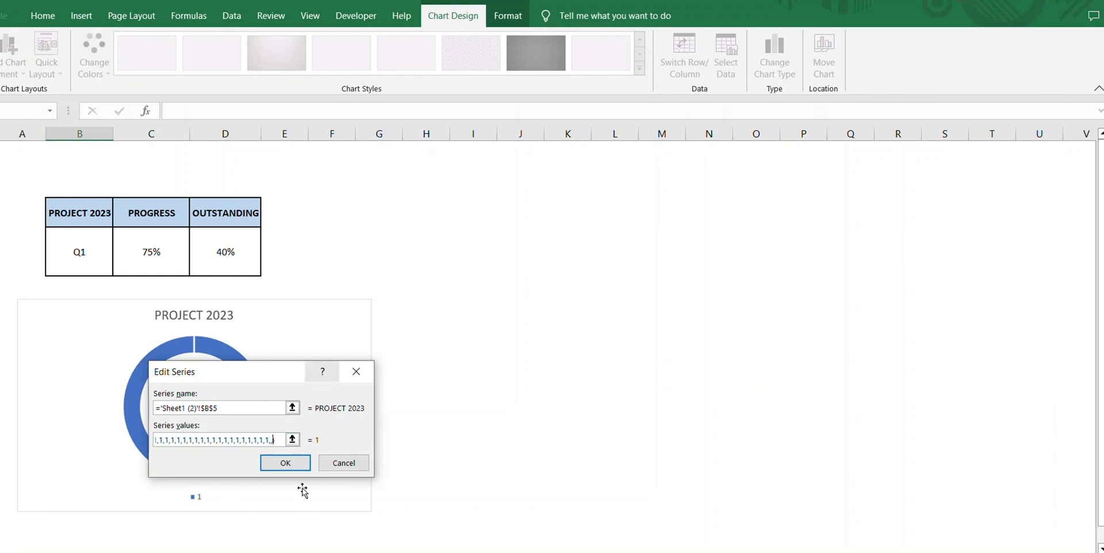
click(289, 463)
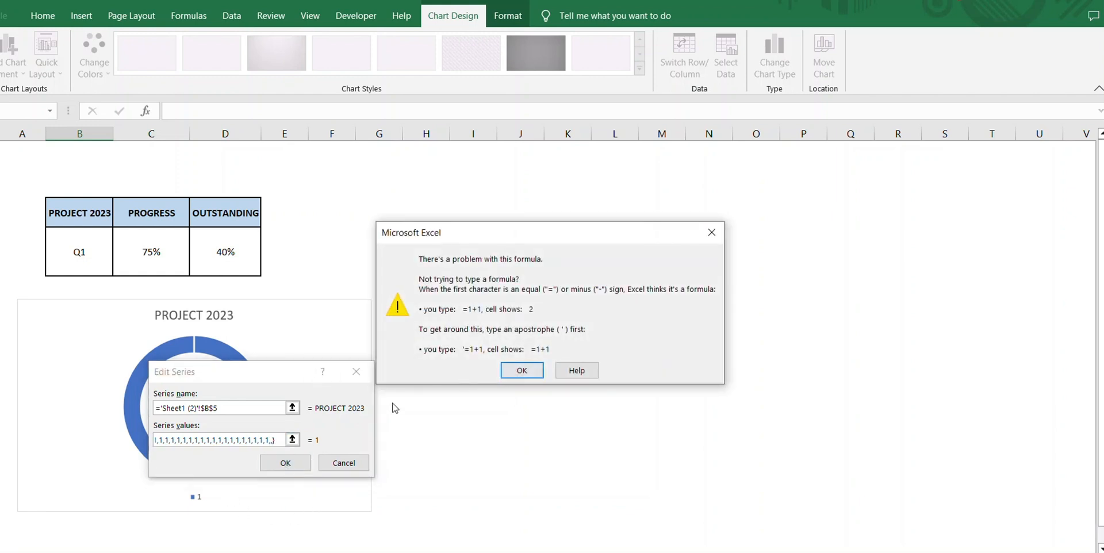
click(521, 371)
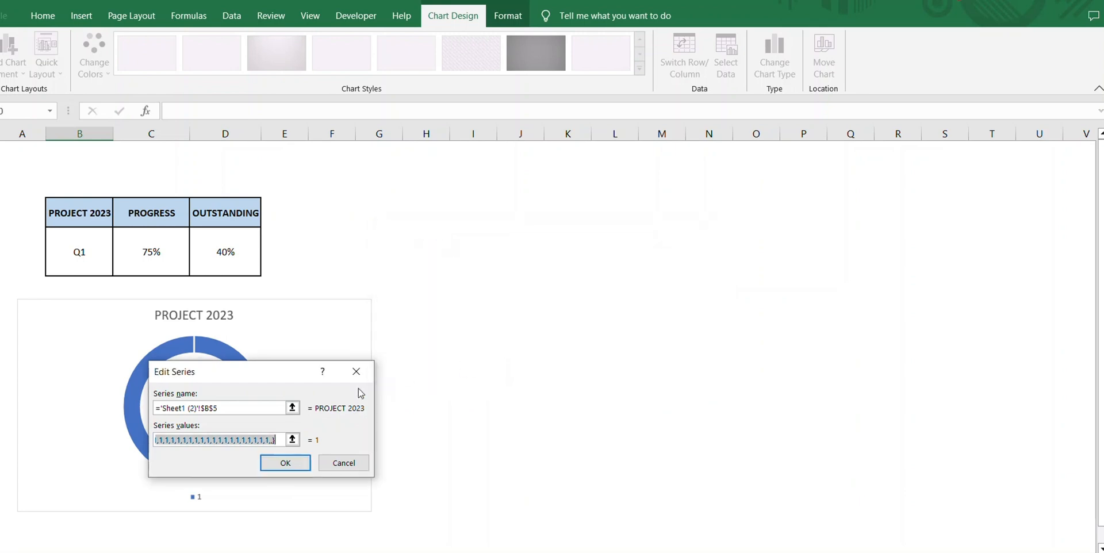
click(274, 440)
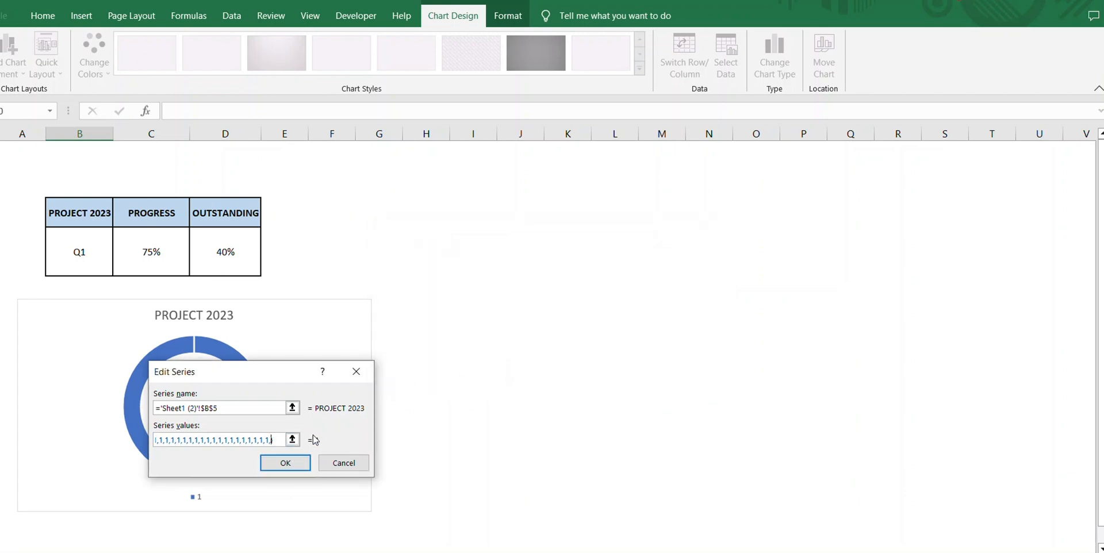
click(299, 459)
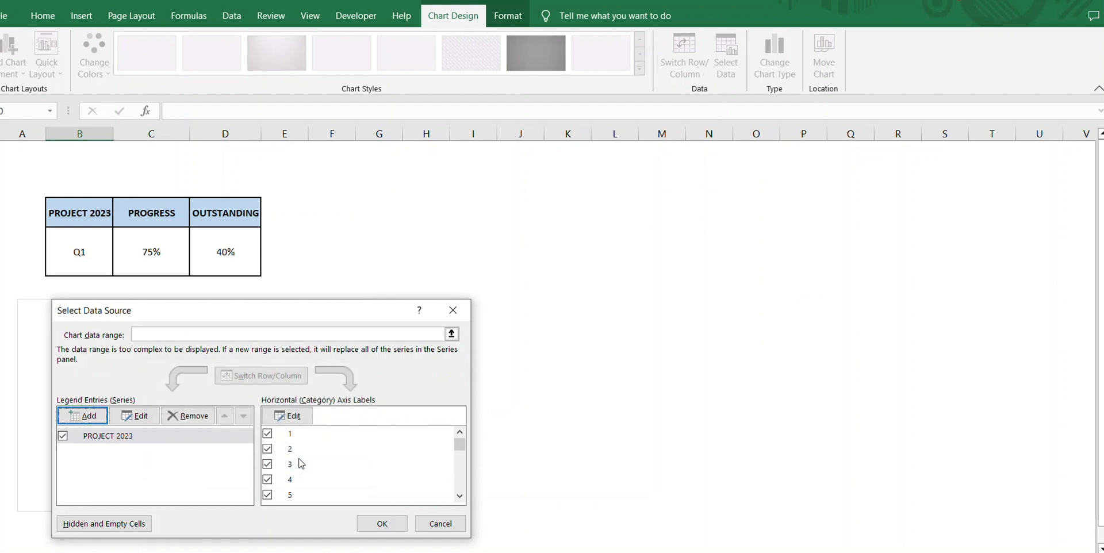
click(379, 524)
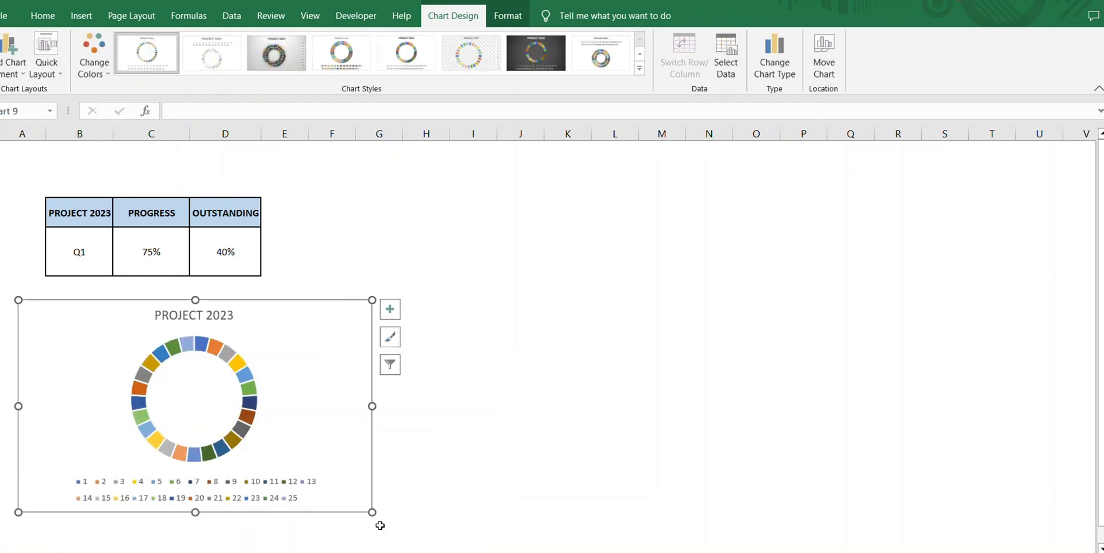
Format the doughnut series with an 11% explosion and a hole size of about 54%
click(254, 395)
right_click(254, 392)
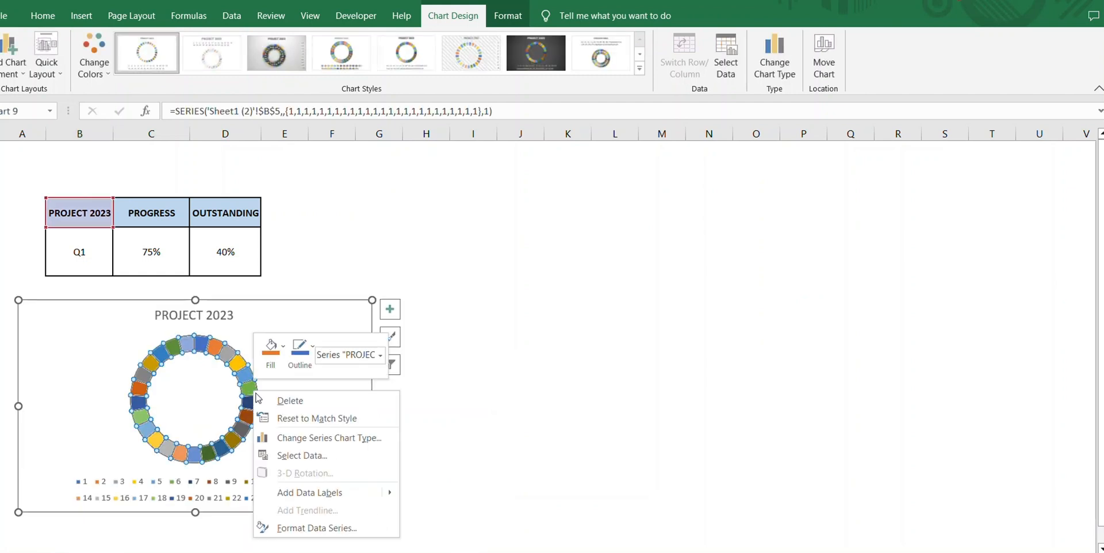
click(310, 528)
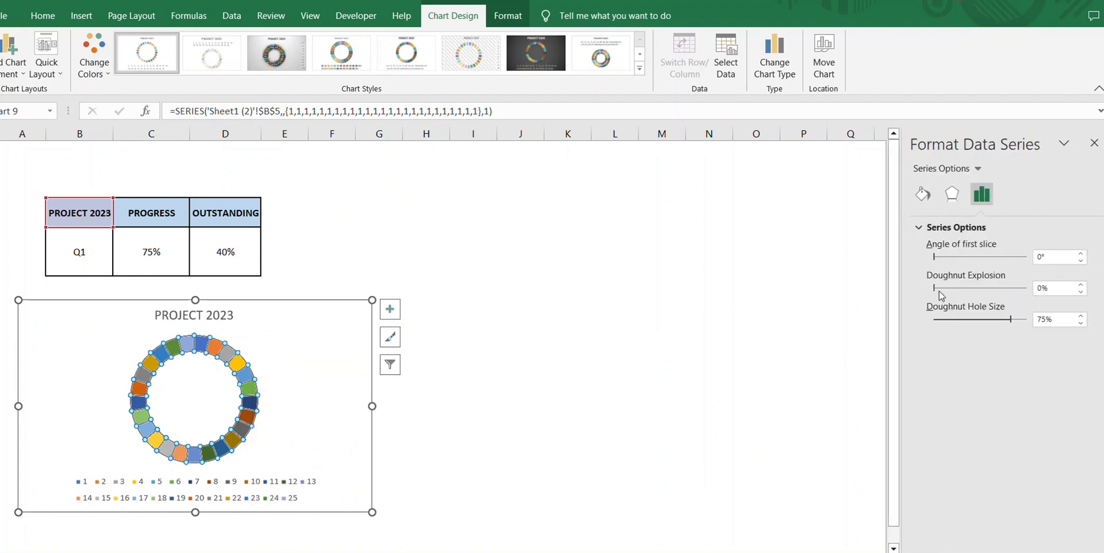
drag(935, 287, 947, 288)
drag(1009, 319, 984, 322)
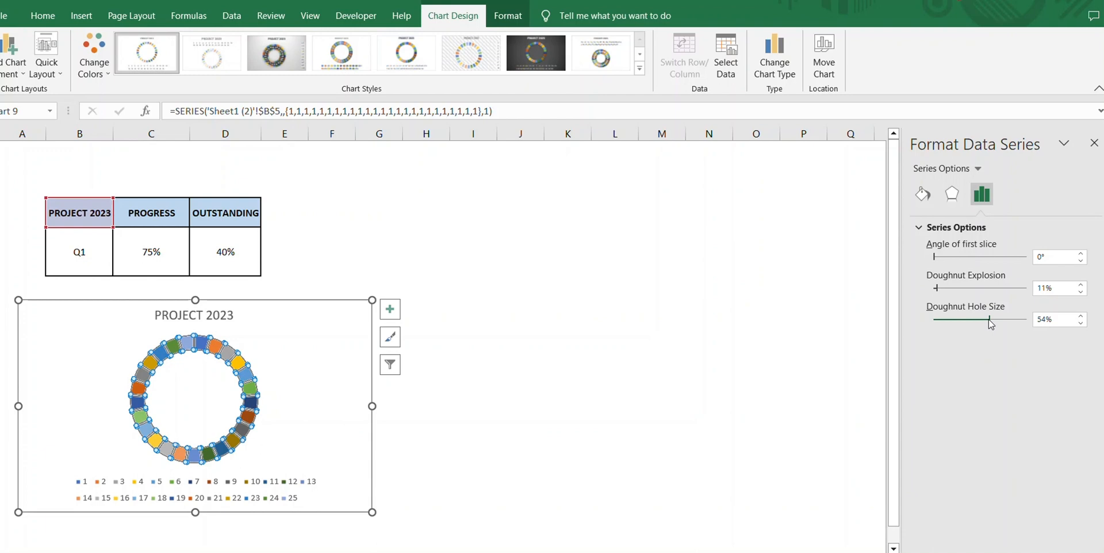
Fill all slices of the doughnut series with the standard purple colour
click(923, 194)
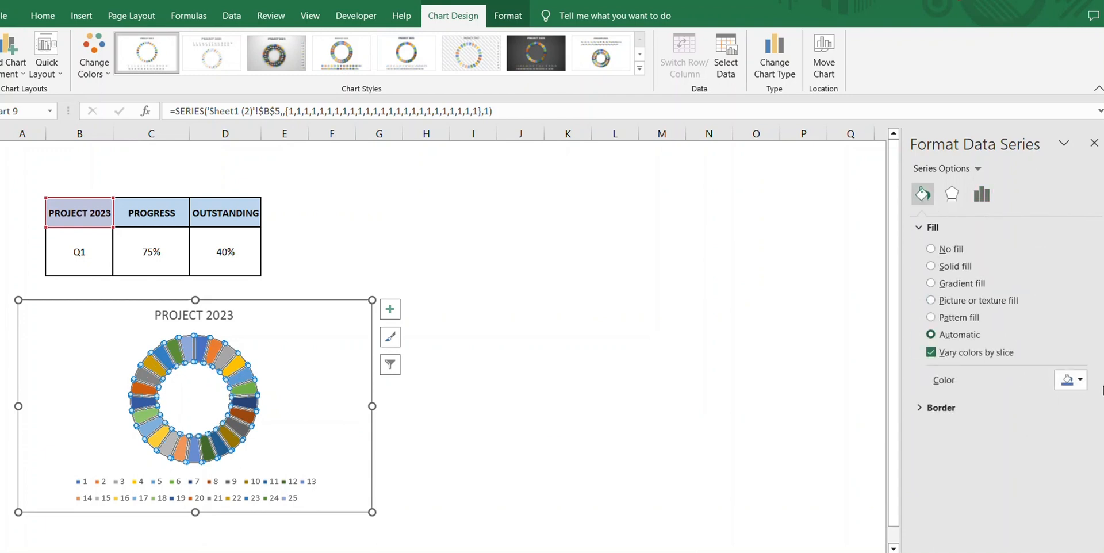
click(1079, 379)
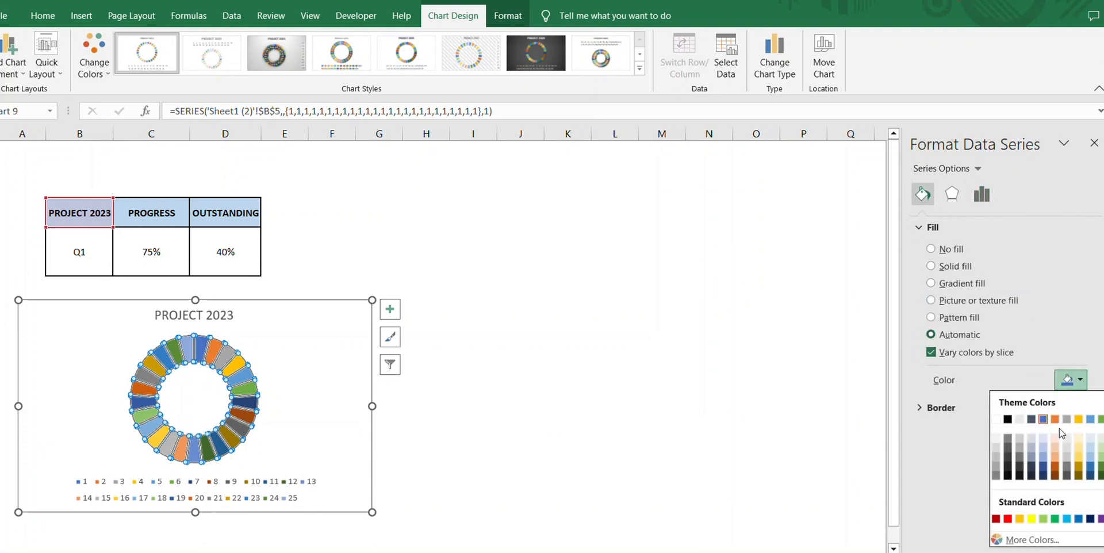
click(1100, 520)
click(454, 443)
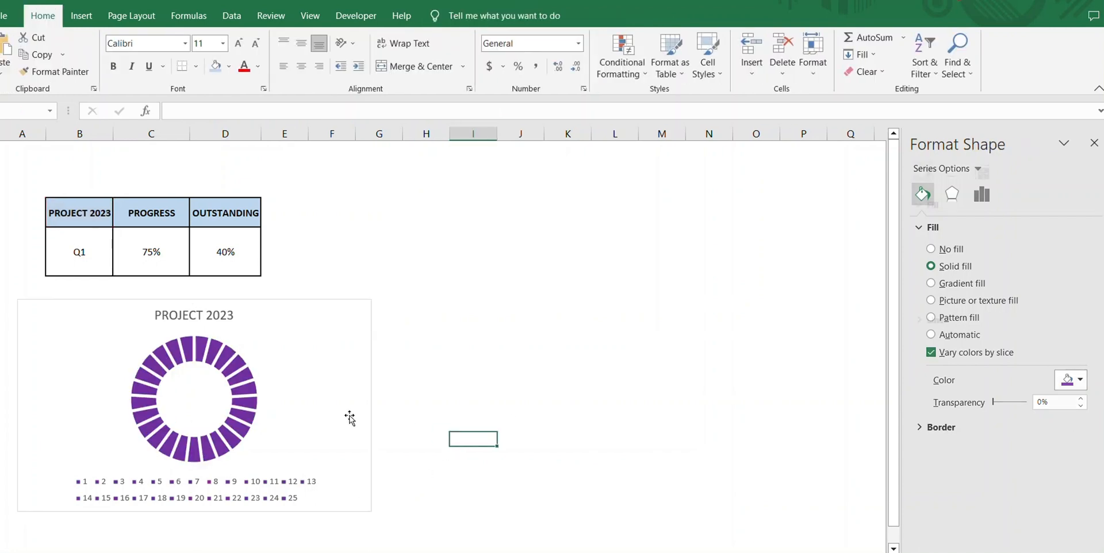
Add a second series to the chart, named from cells C5:D5 with its values taken from C6:D6
click(328, 360)
right_click(320, 322)
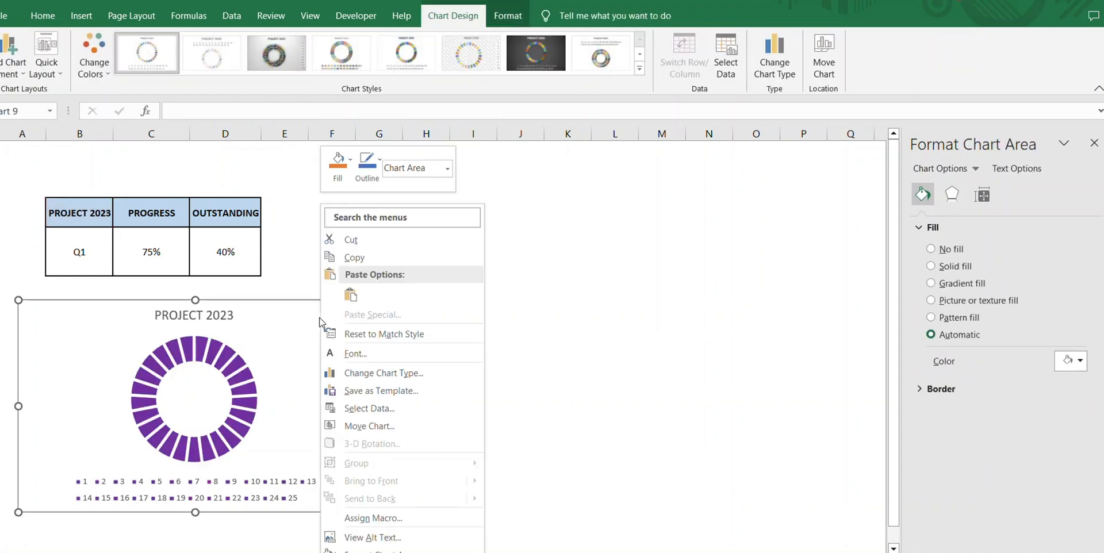
click(374, 410)
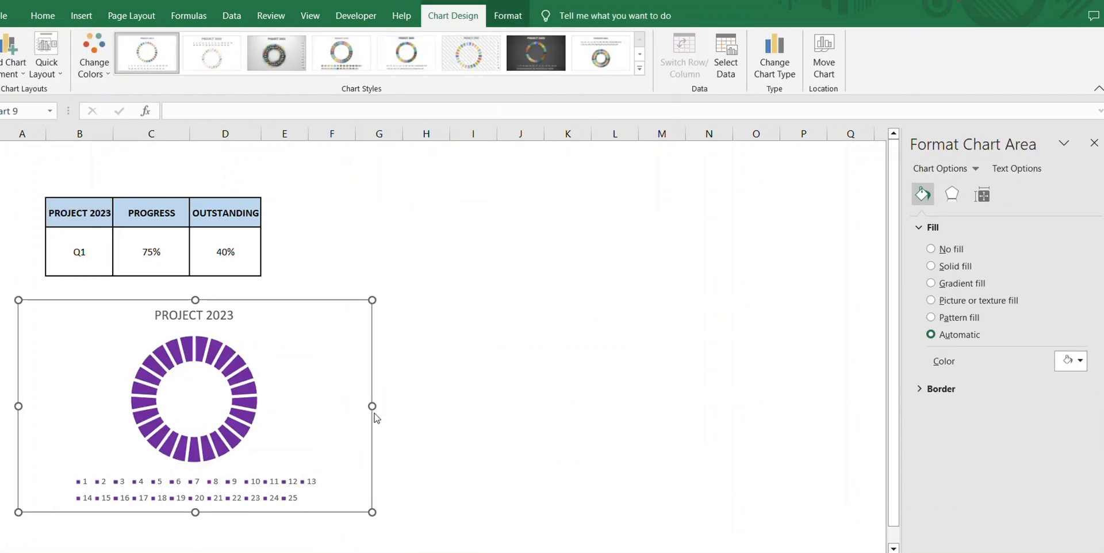
click(91, 418)
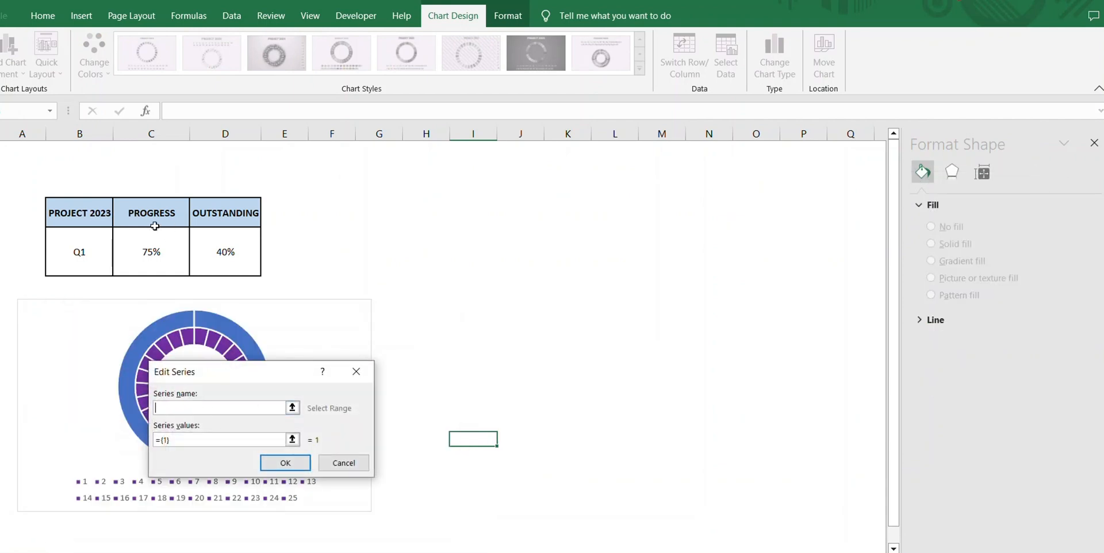
drag(152, 212, 214, 212)
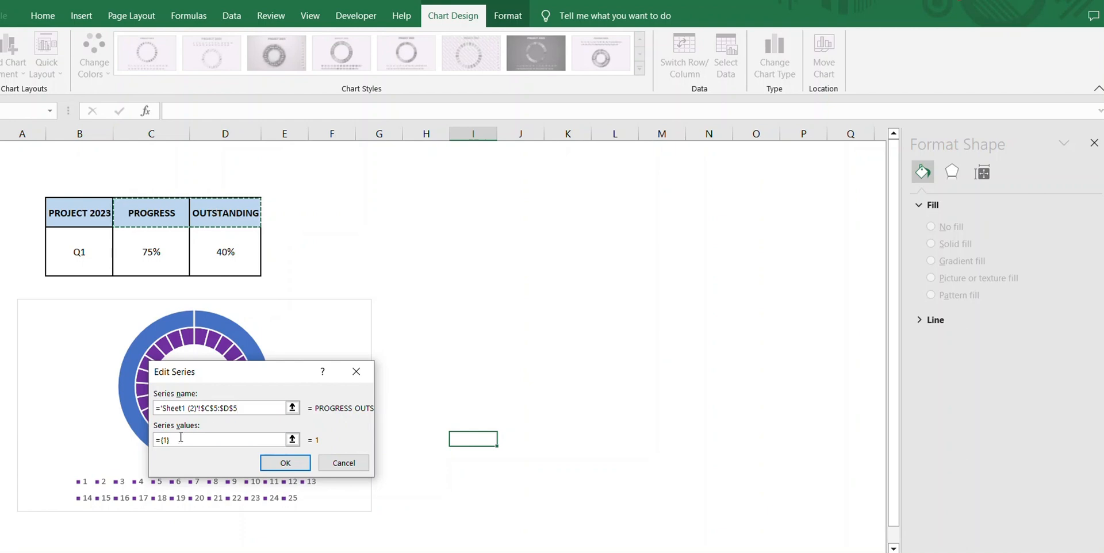
drag(172, 440, 154, 442)
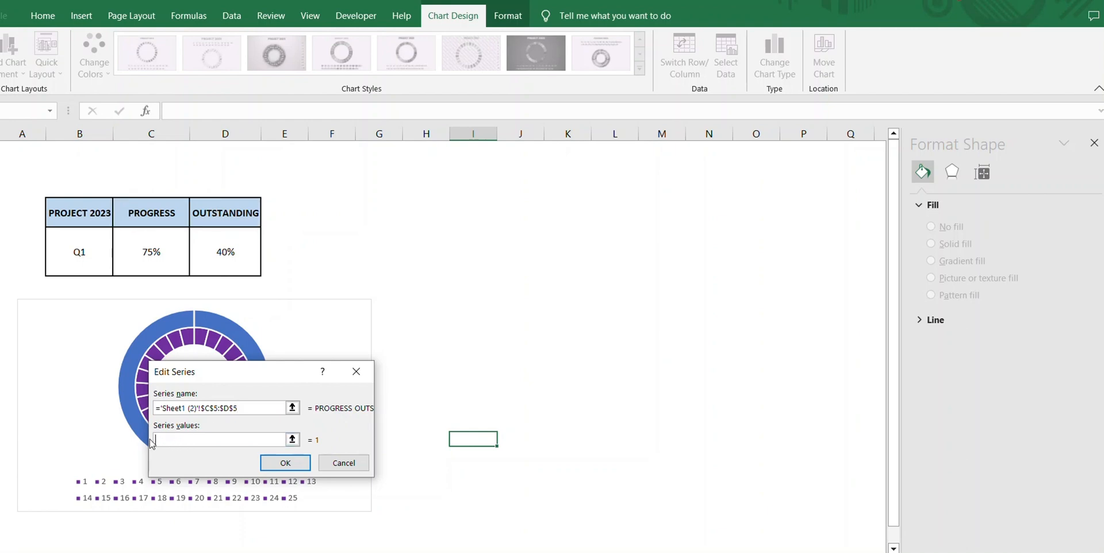
drag(151, 251, 225, 252)
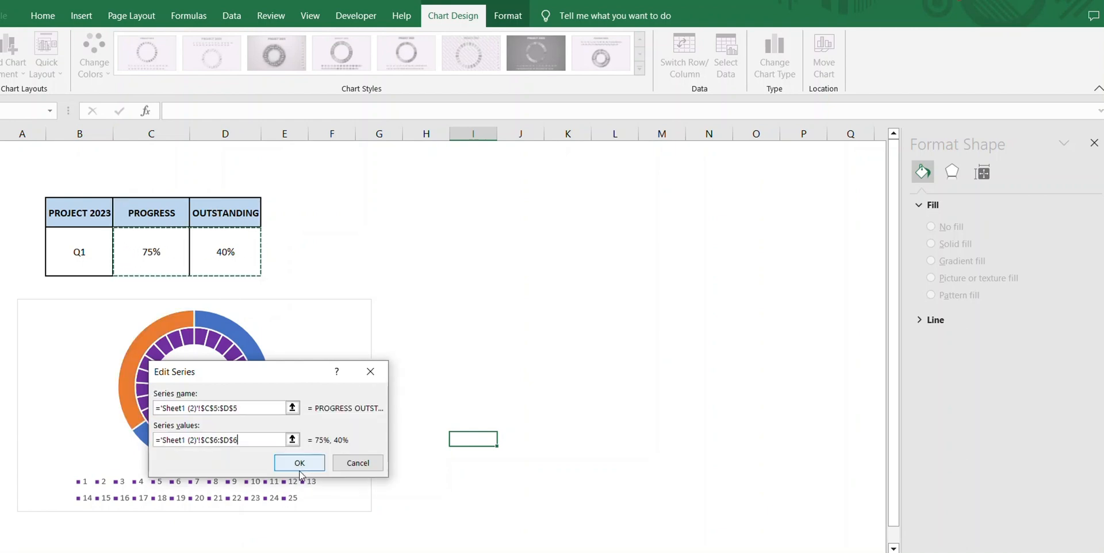
click(299, 464)
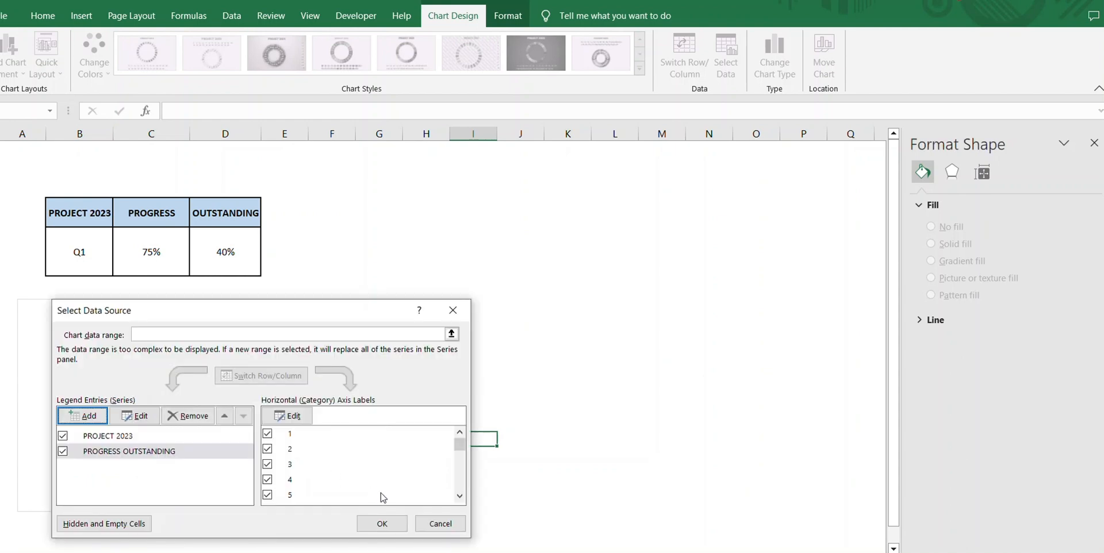
click(382, 523)
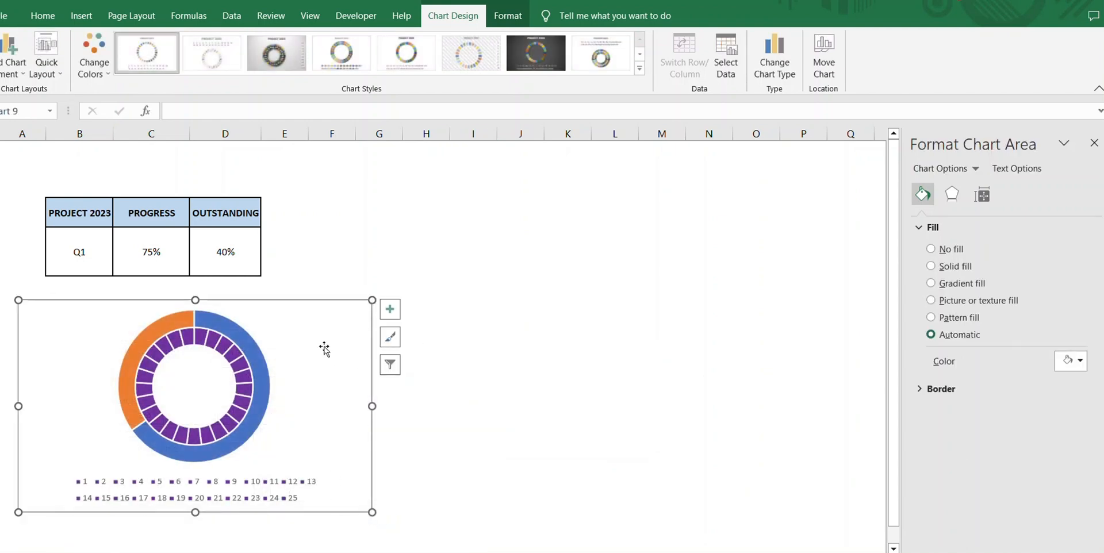
Change the chart to a Combo type and set the PROJECT 2023 series to Doughnut
right_click(310, 319)
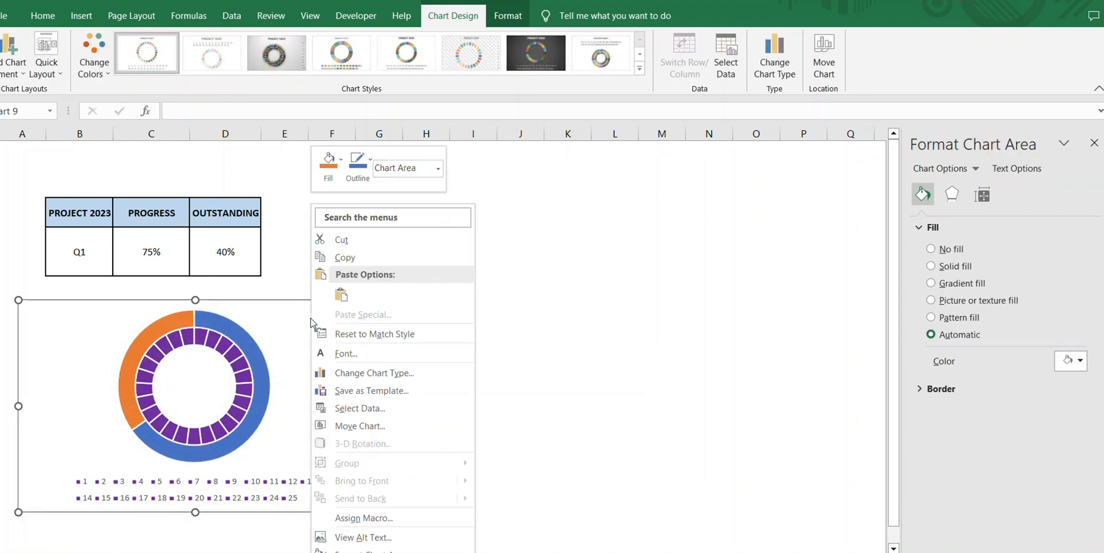
click(357, 373)
drag(544, 86, 310, 118)
click(127, 445)
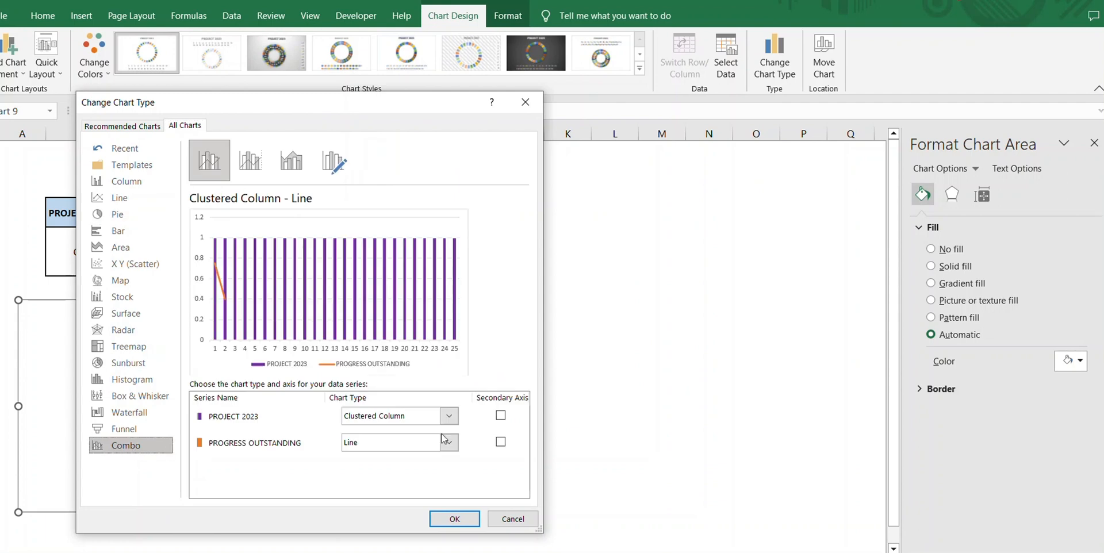
click(441, 422)
scroll(495, 269, down, 3)
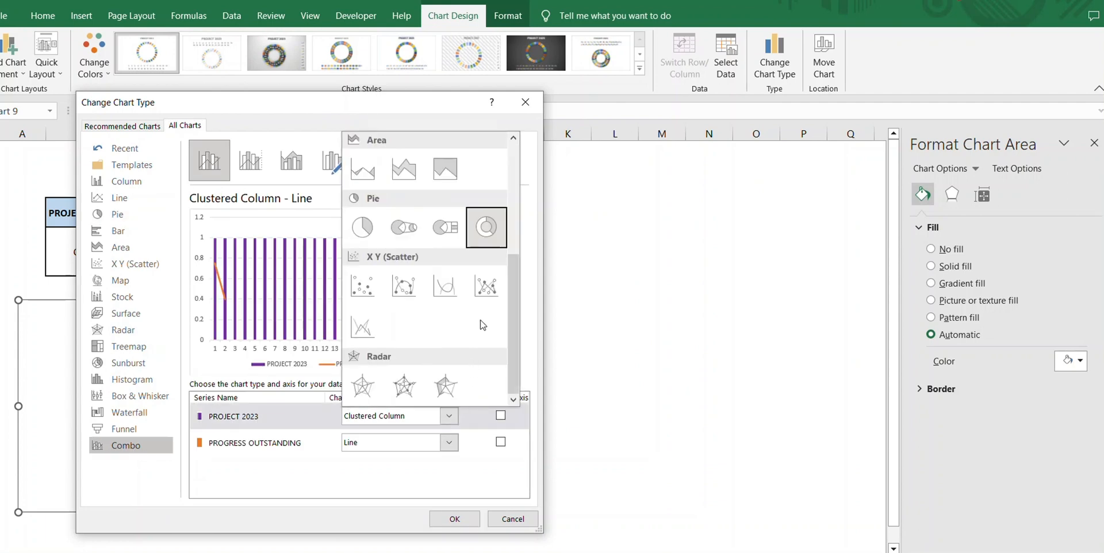
click(486, 227)
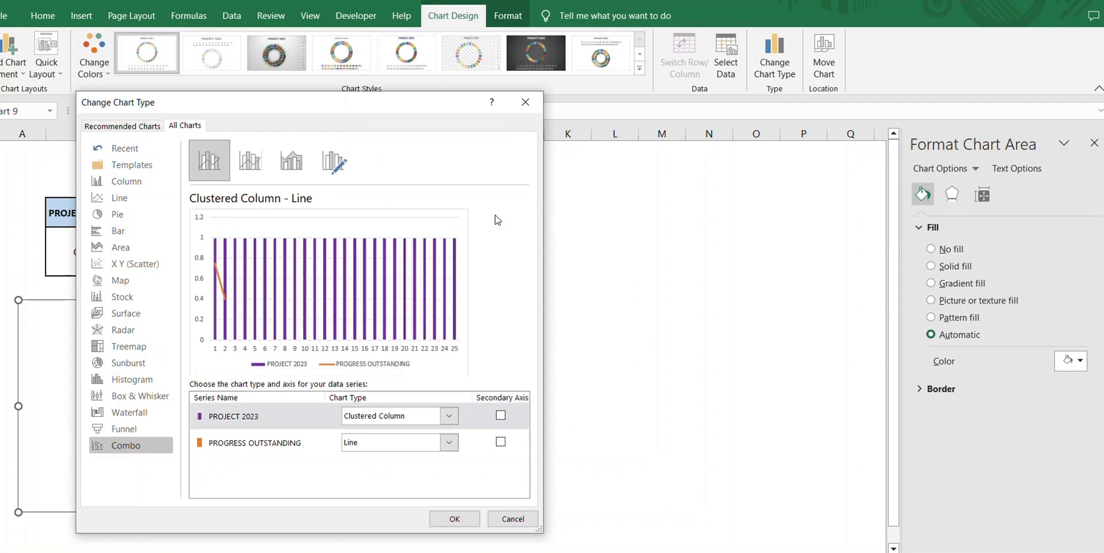
Set the PROGRESS OUTSTANDING series to Doughnut on the secondary axis and apply the combo chart
click(450, 443)
scroll(473, 340, down, 3)
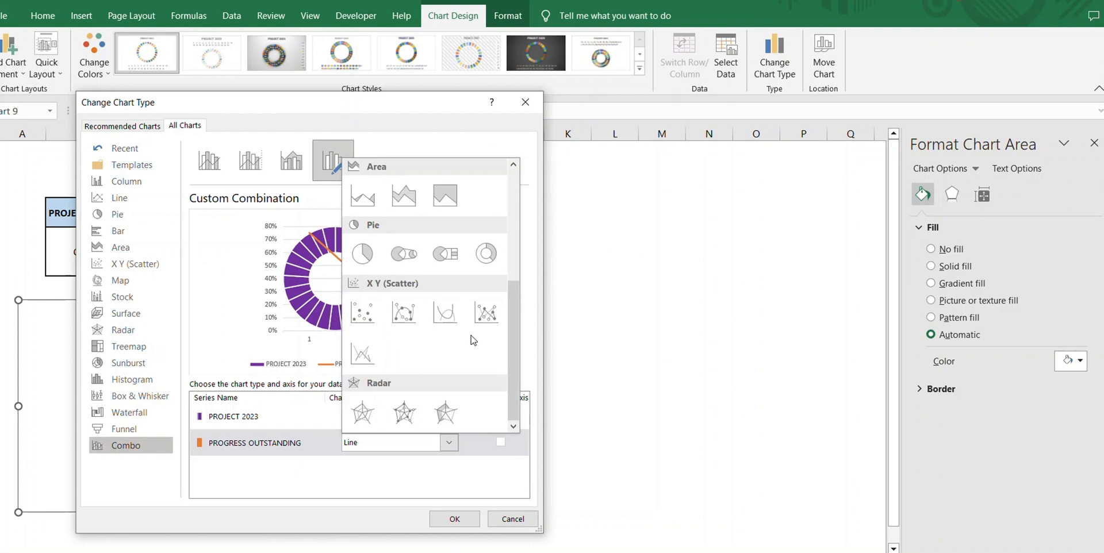
click(486, 253)
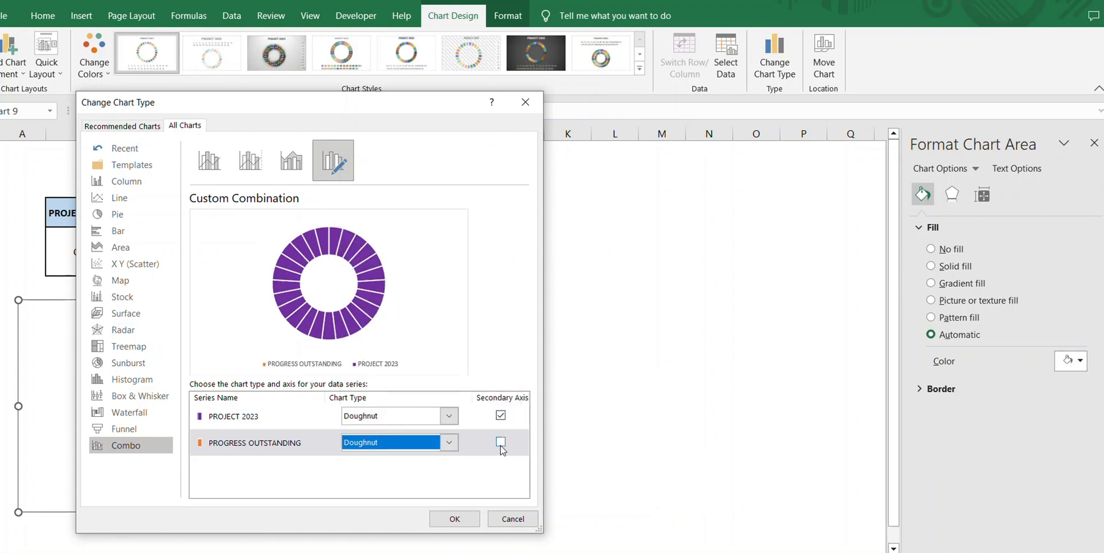
click(500, 443)
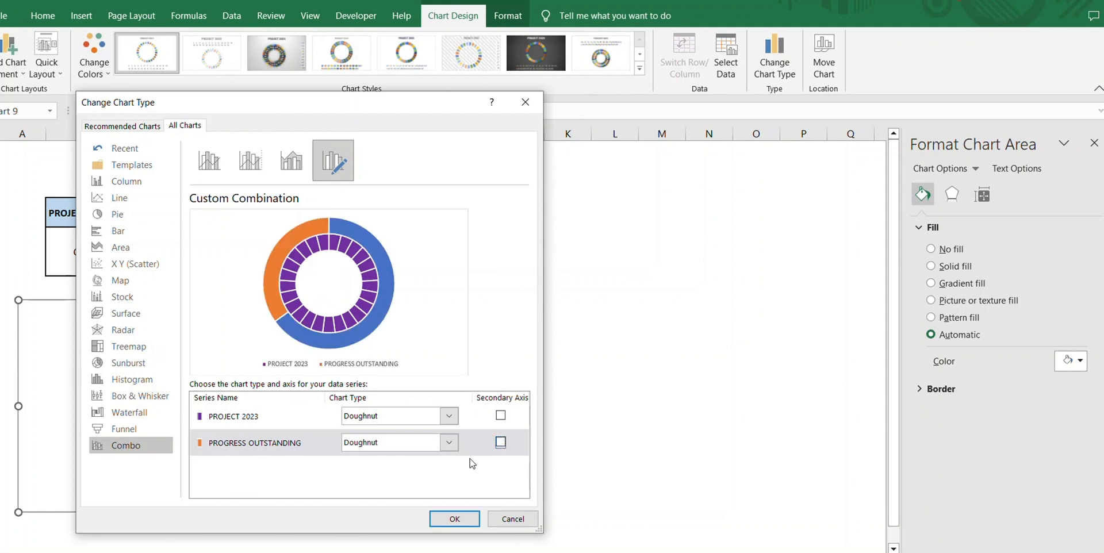
click(502, 443)
click(502, 442)
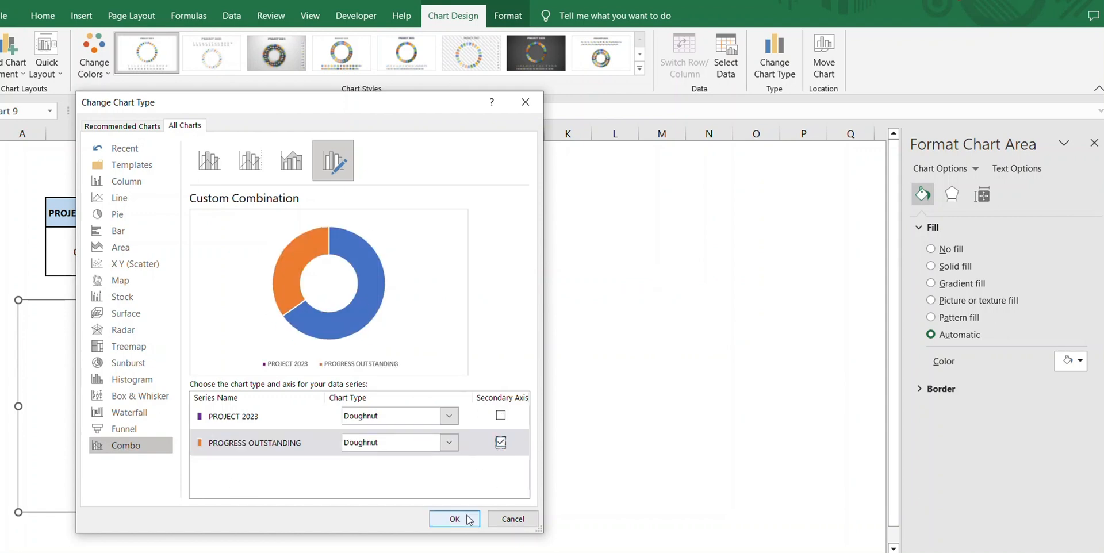
click(457, 519)
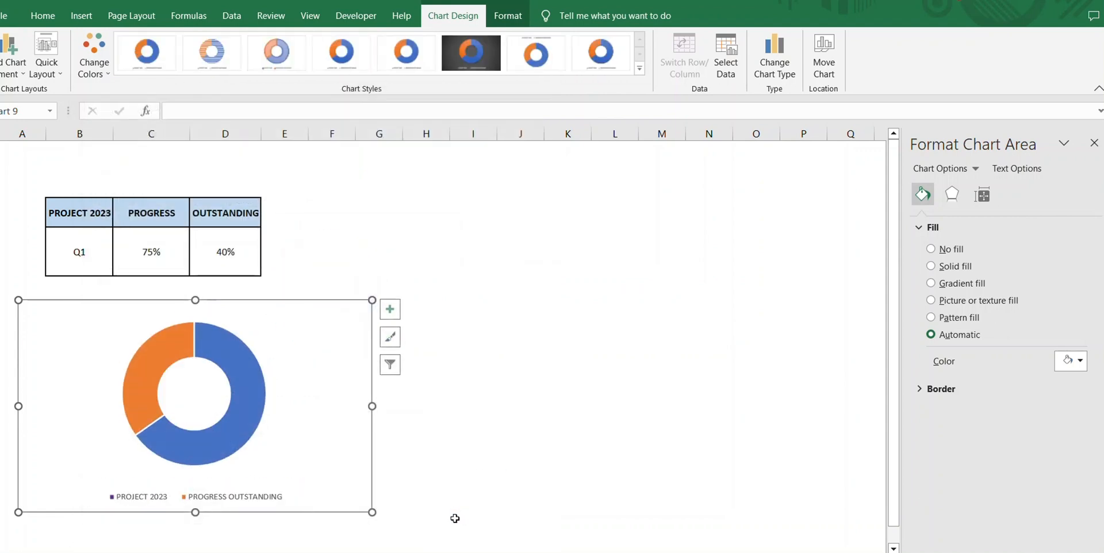
Set the blue progress slice of the outer doughnut series to no fill
click(247, 415)
click(247, 405)
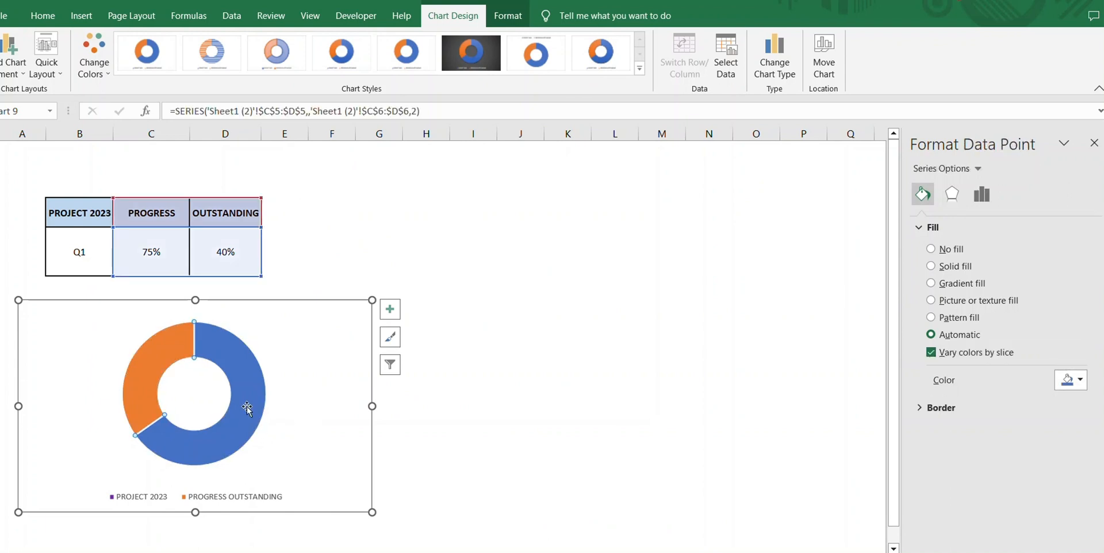
right_click(246, 406)
click(290, 542)
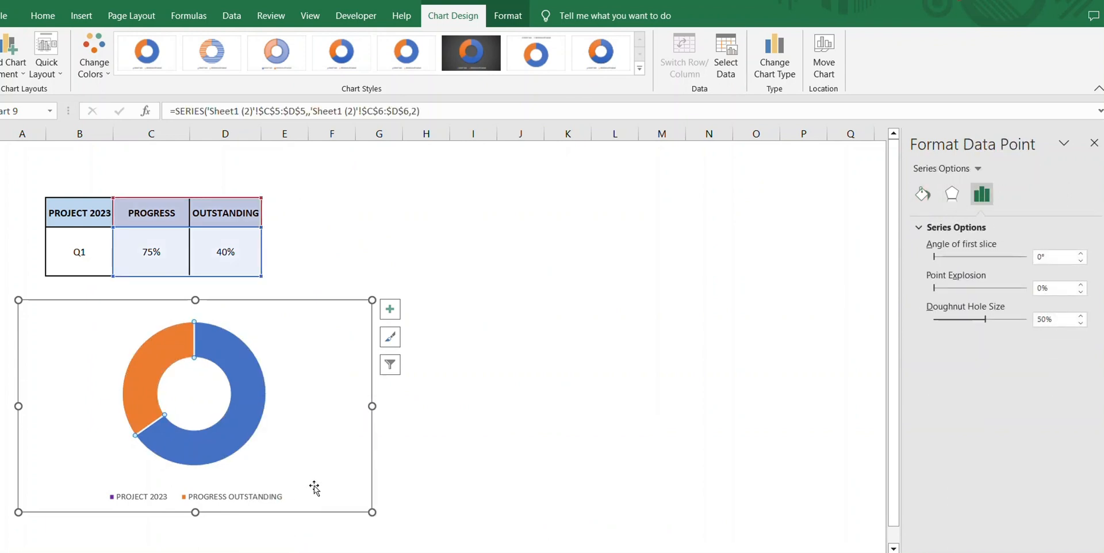
click(923, 196)
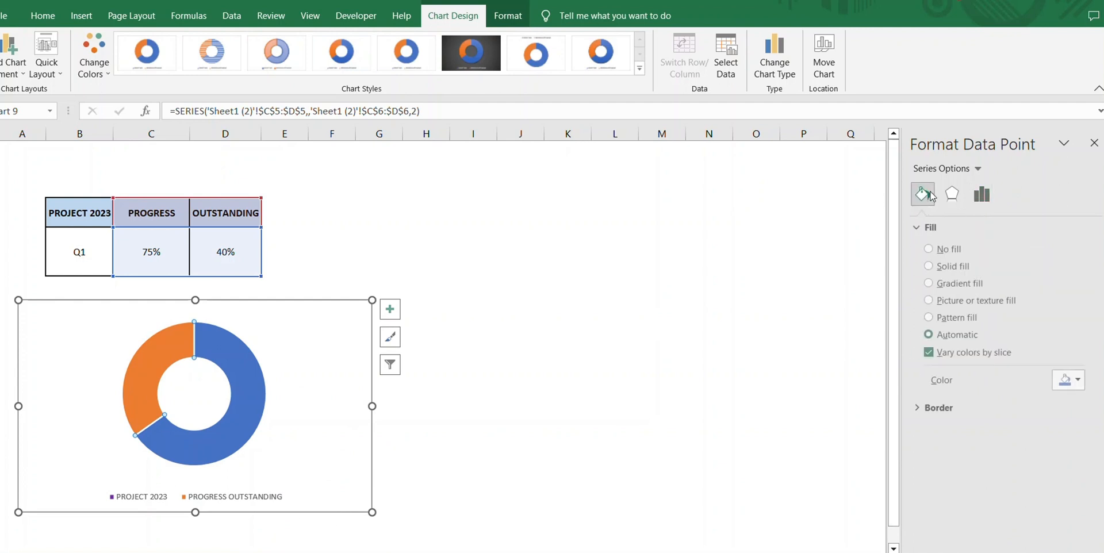
click(943, 253)
click(313, 443)
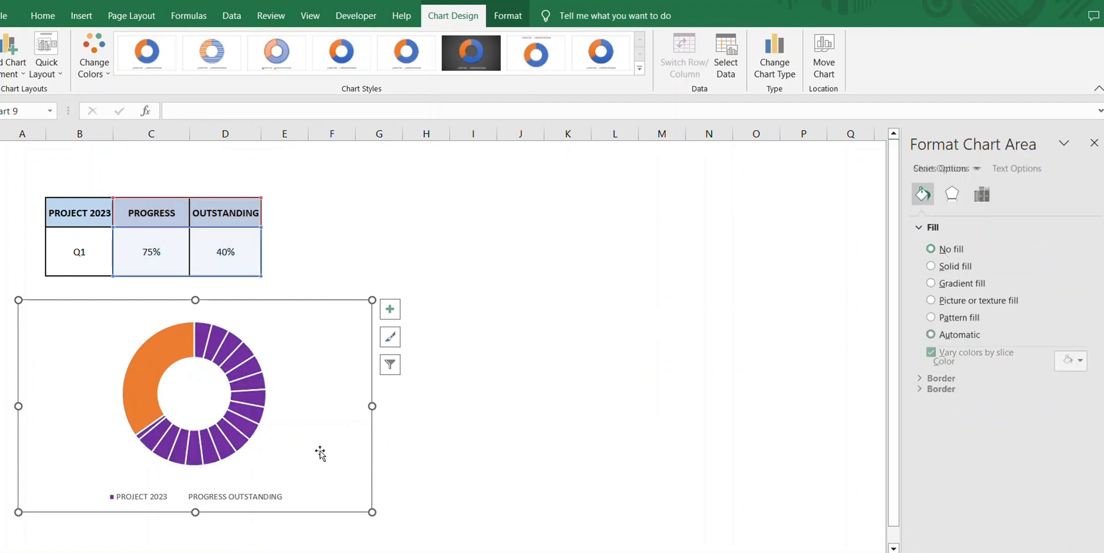
Fill the orange outstanding slice with solid white at 34% transparency
click(160, 364)
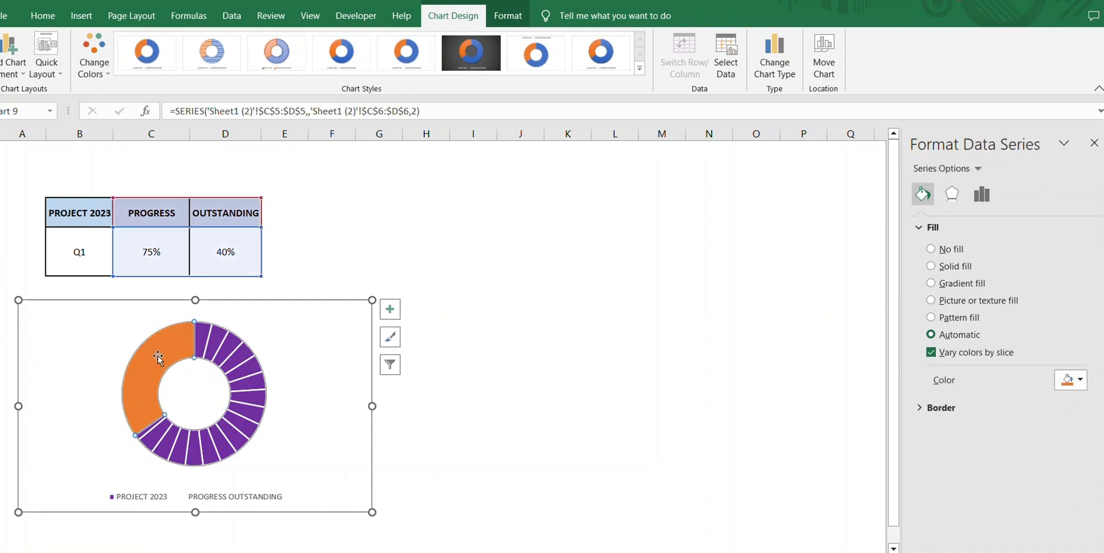
click(158, 358)
right_click(158, 357)
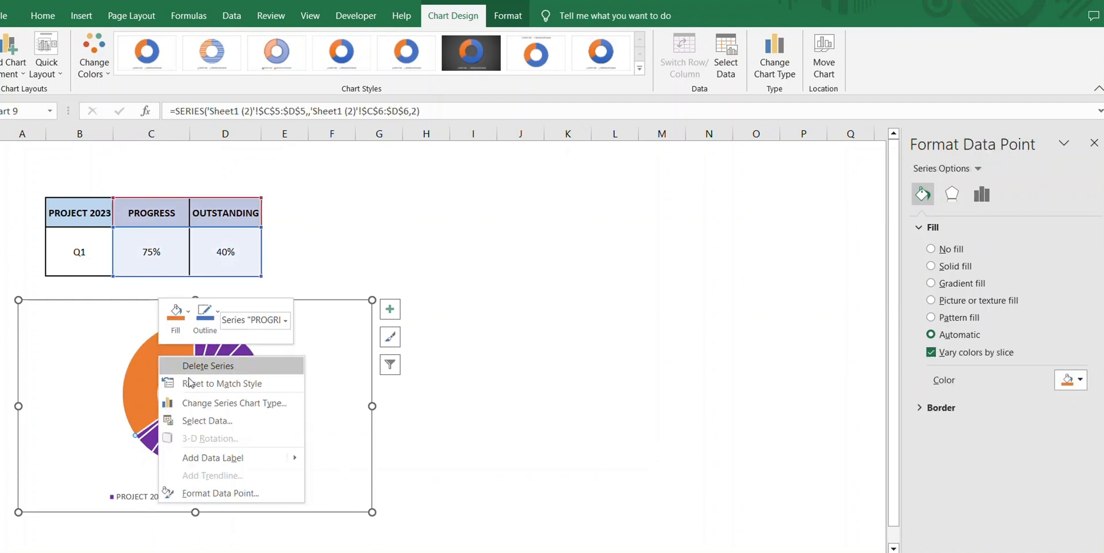
click(201, 495)
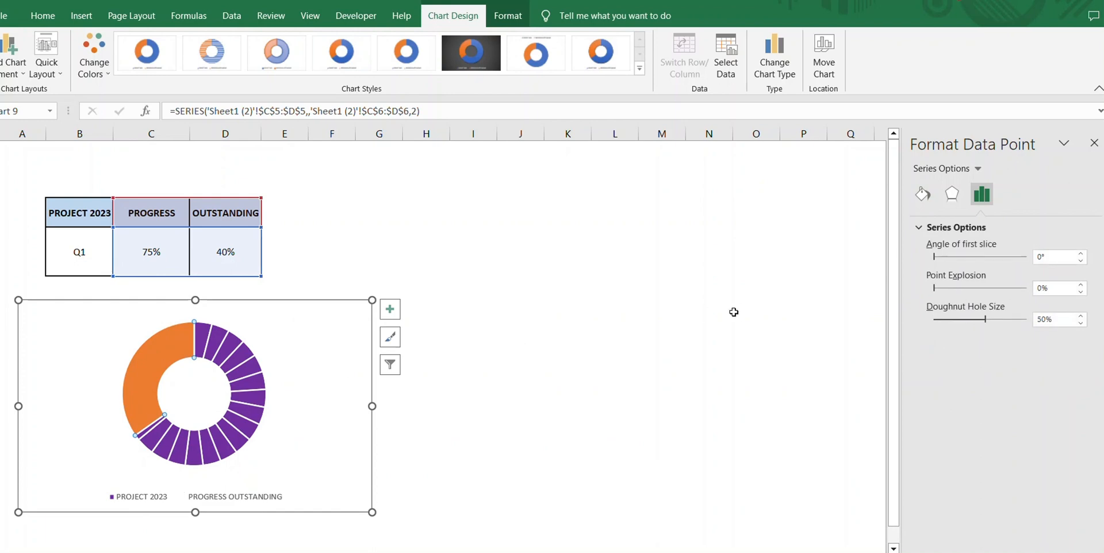
click(918, 196)
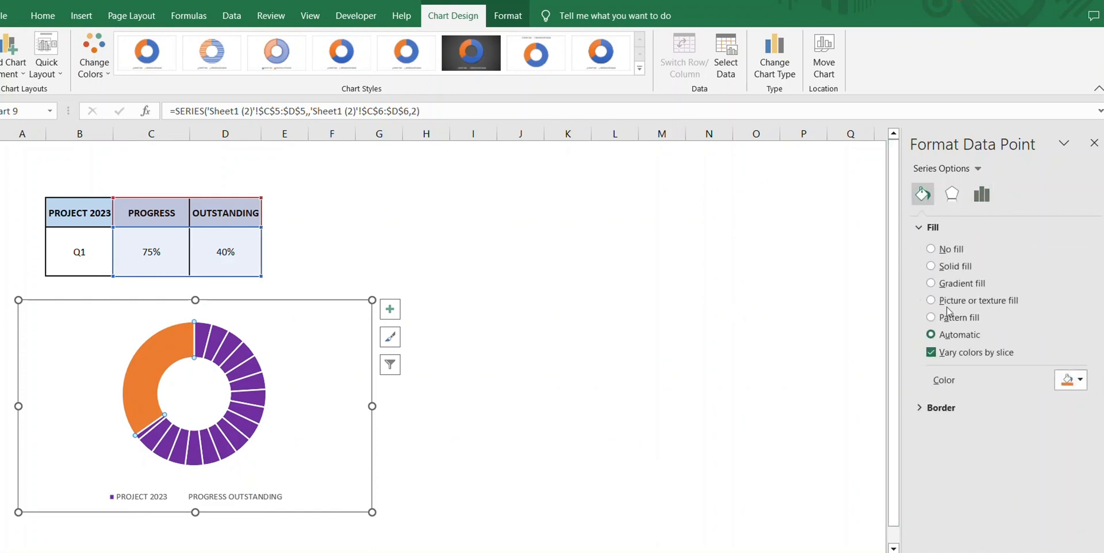
click(1073, 385)
click(1001, 456)
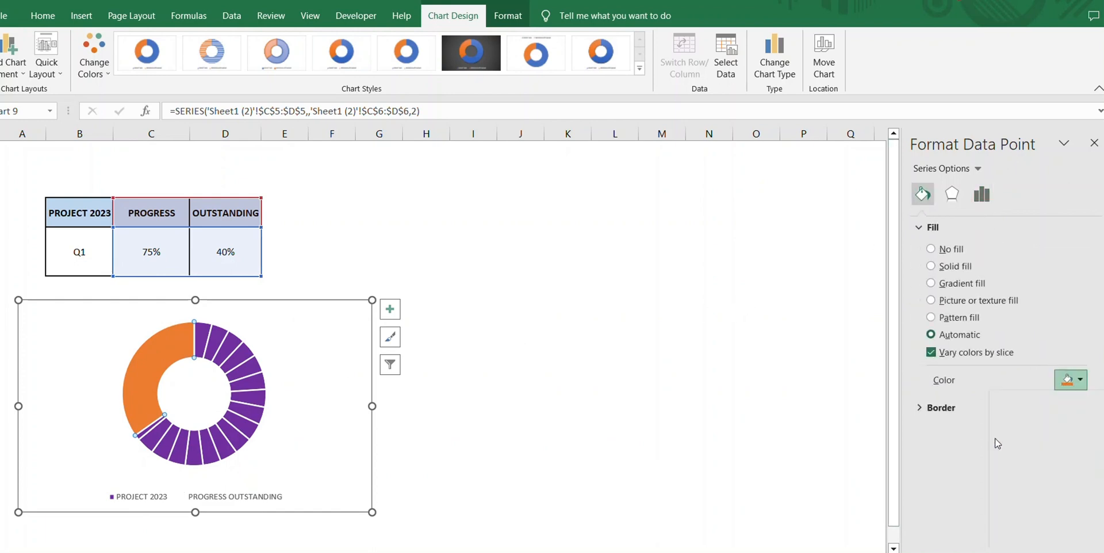
drag(992, 401, 1006, 408)
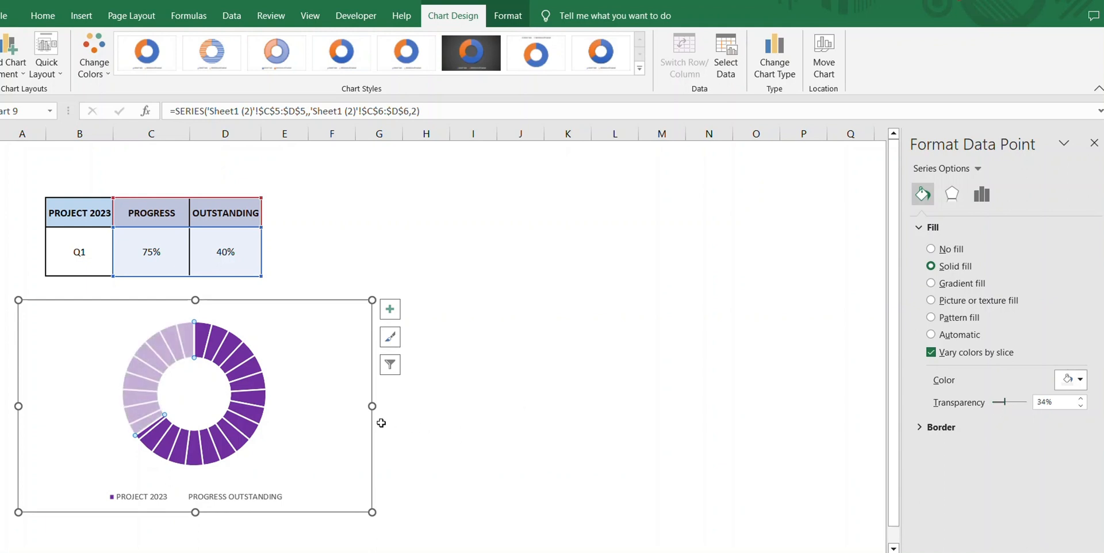
Insert a rectangle about 0.43" high and 0.79" wide in the centre of the doughnut hole
click(491, 423)
click(302, 406)
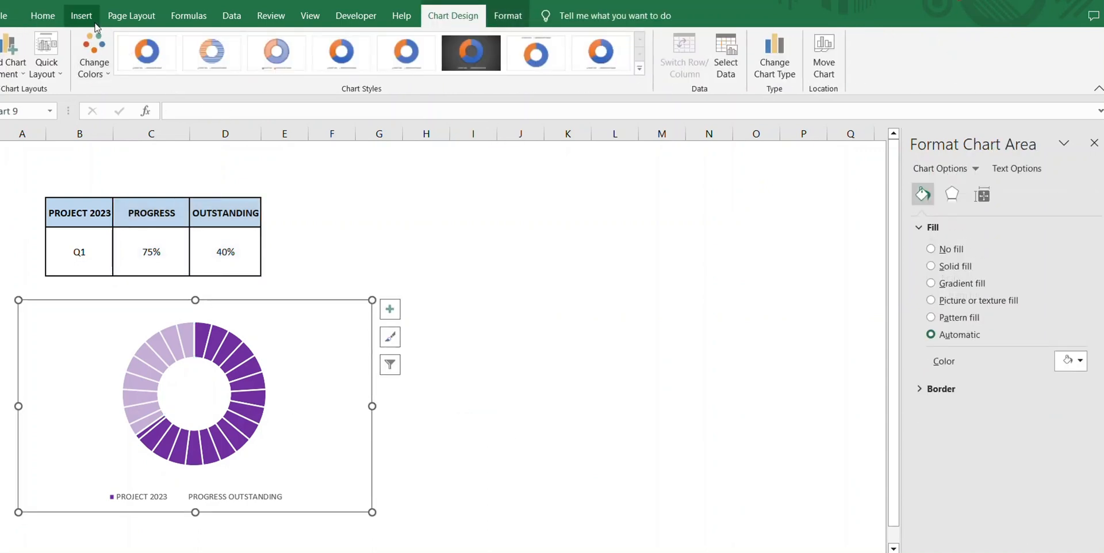
click(86, 17)
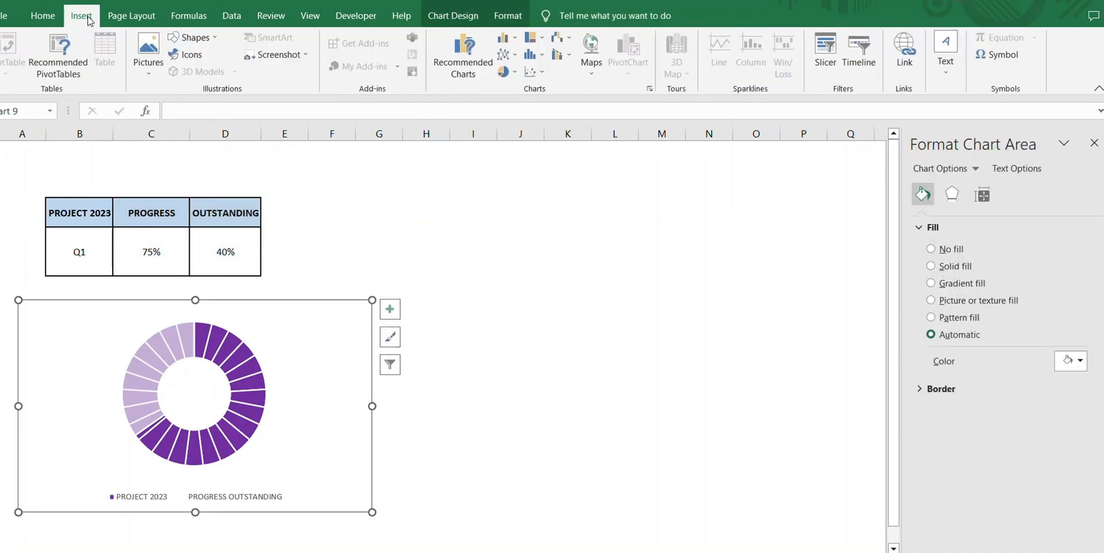
click(218, 39)
click(174, 147)
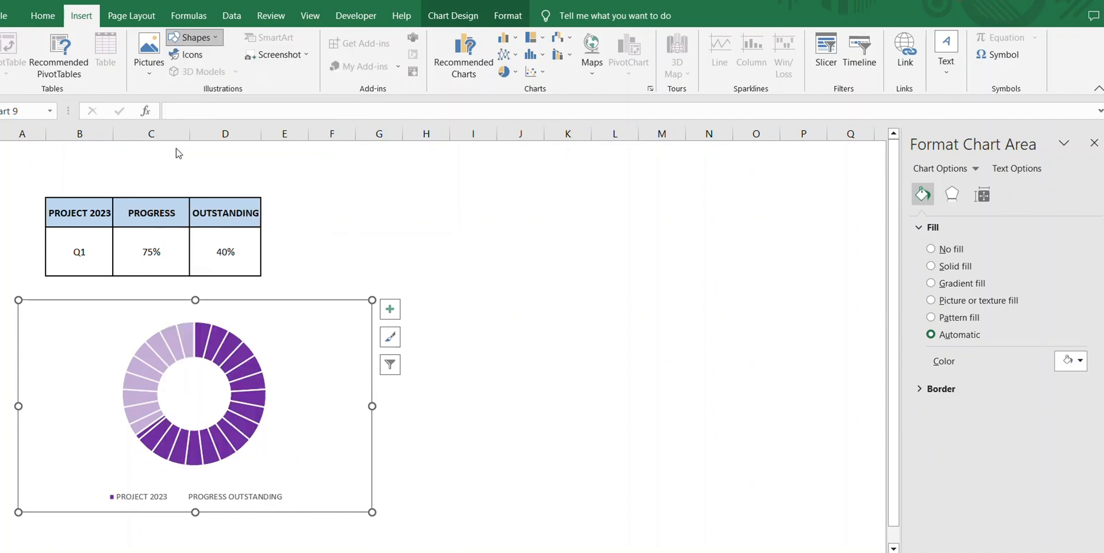
drag(164, 378, 221, 409)
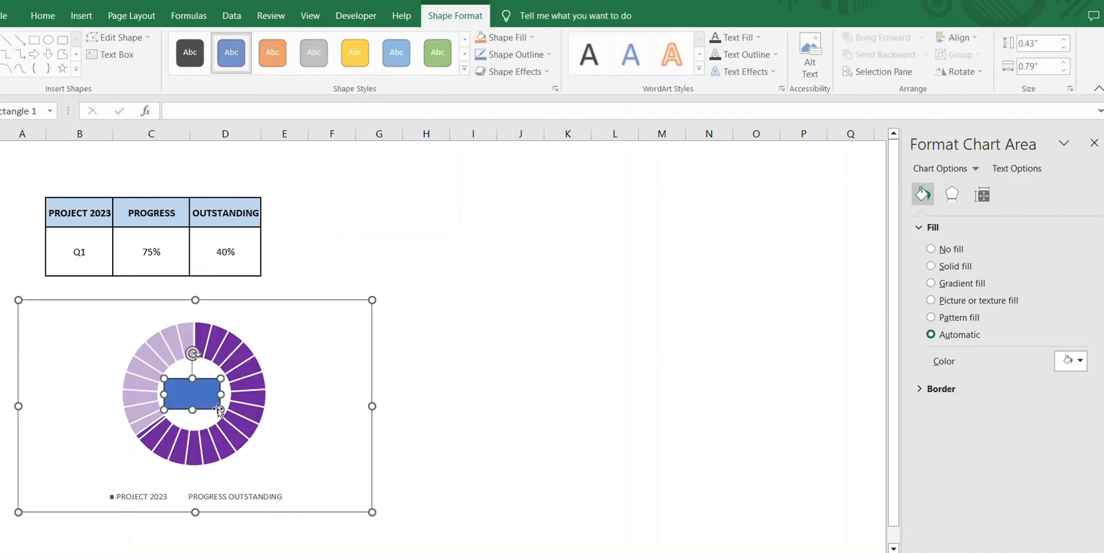
Link the rectangle's text to the Q1 progress value in cell C6
click(208, 112)
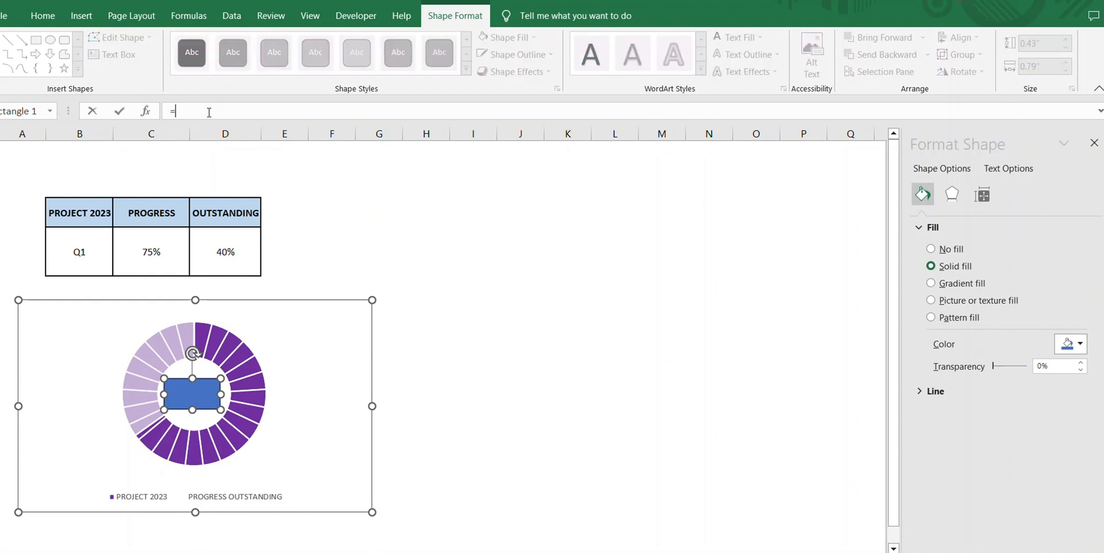
text(=)
click(138, 251)
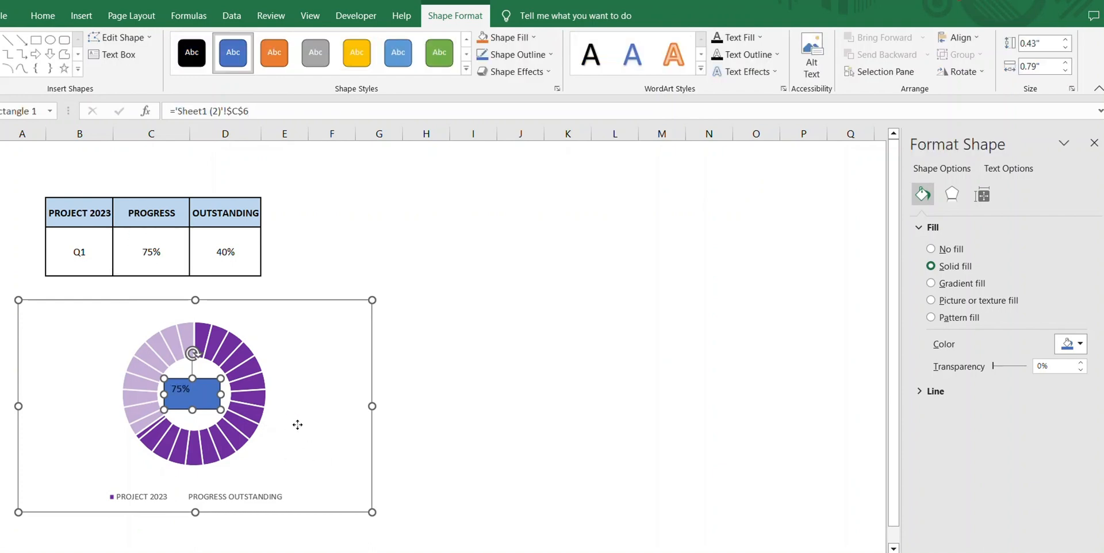
key(Return)
Apply the transparent black-text preset style to the rectangle and make its text bold, centred and 20 pt
click(209, 408)
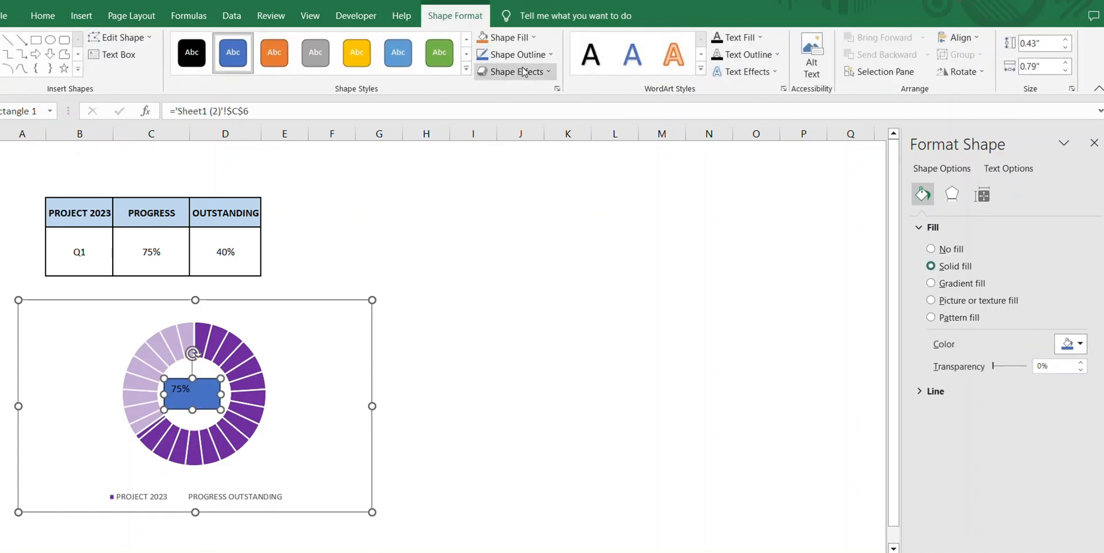
click(467, 69)
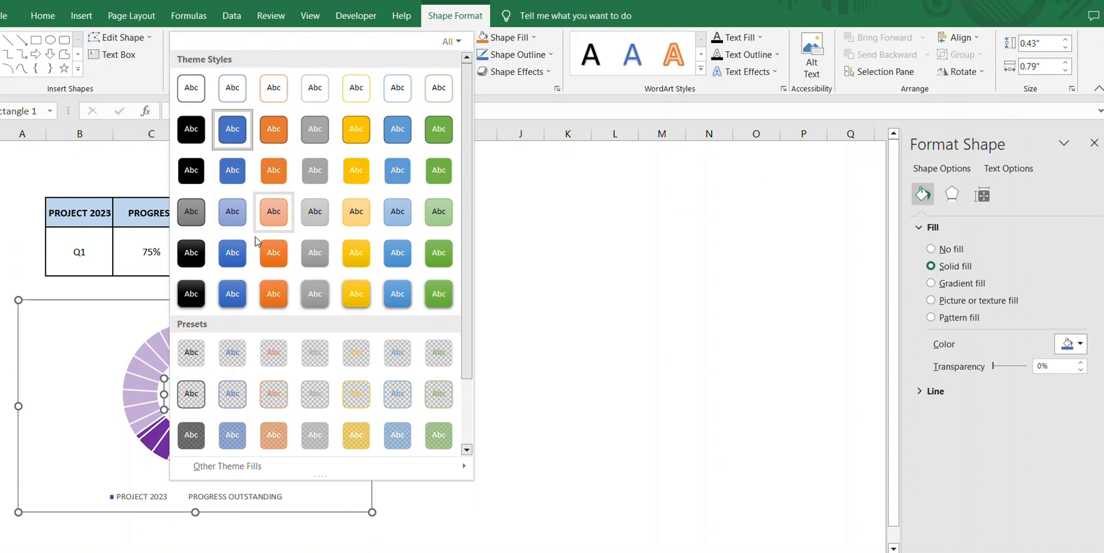
click(203, 362)
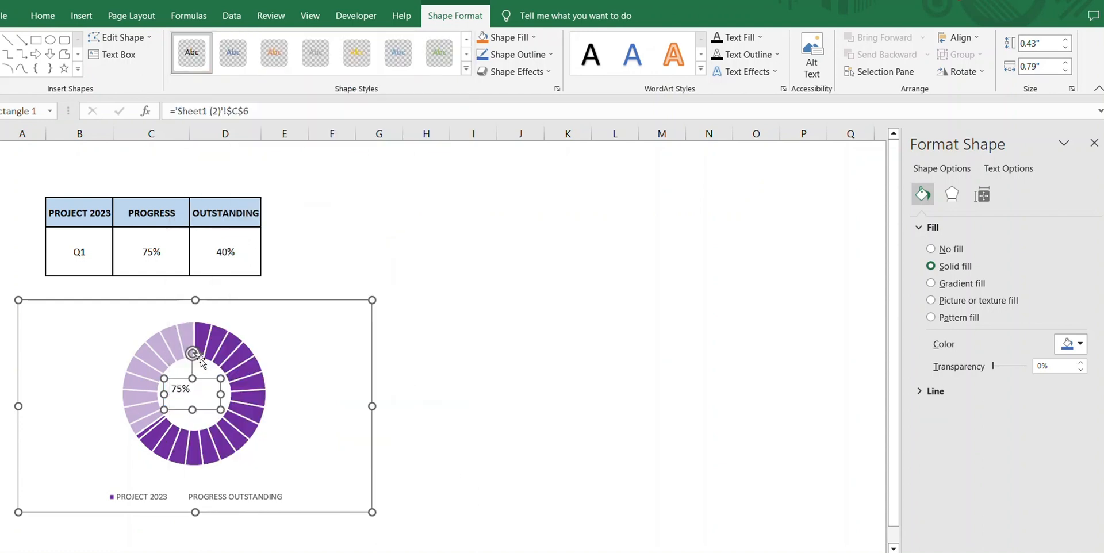
click(46, 19)
click(116, 68)
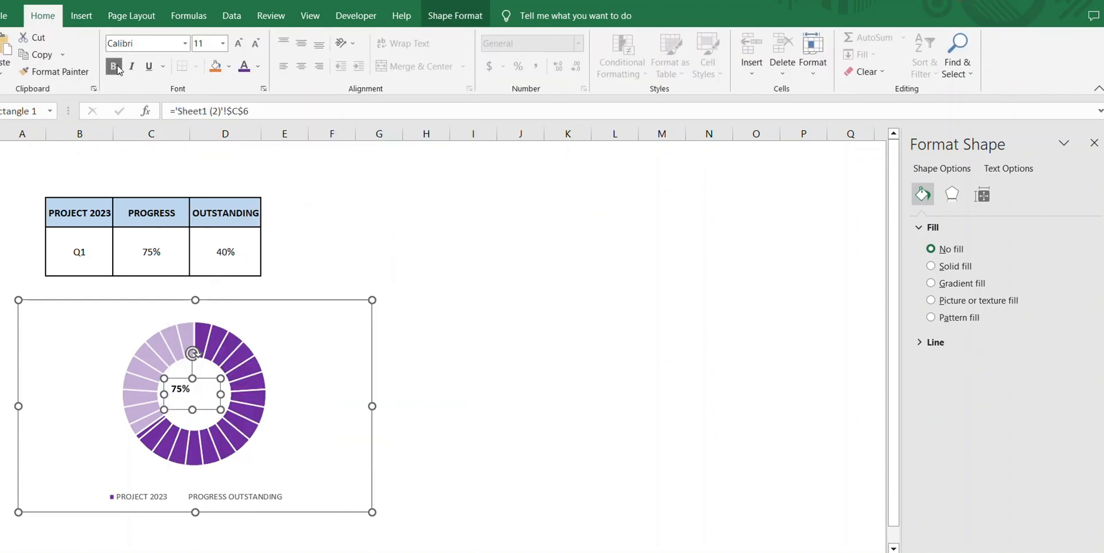
click(301, 67)
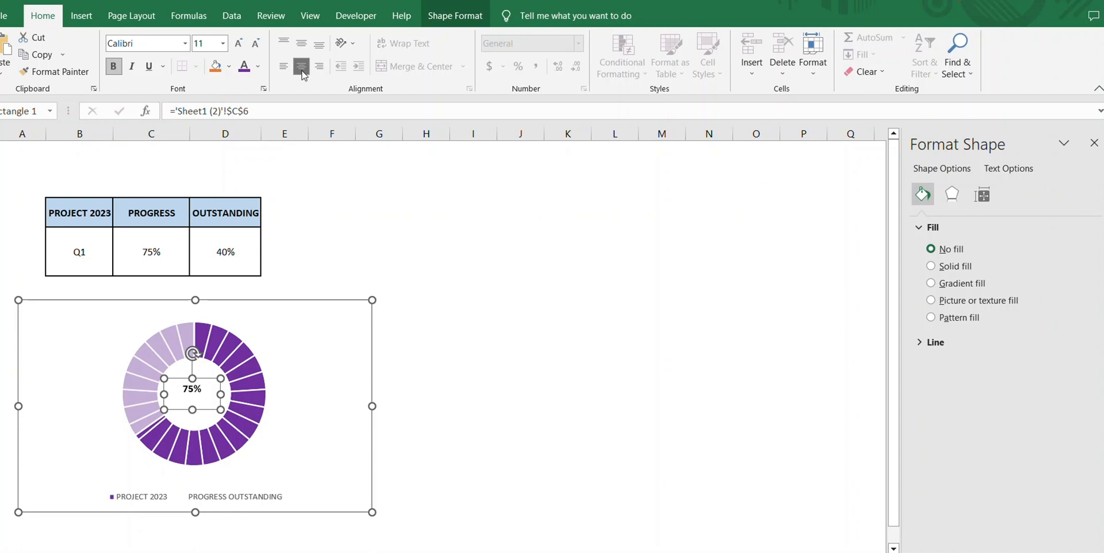
click(223, 43)
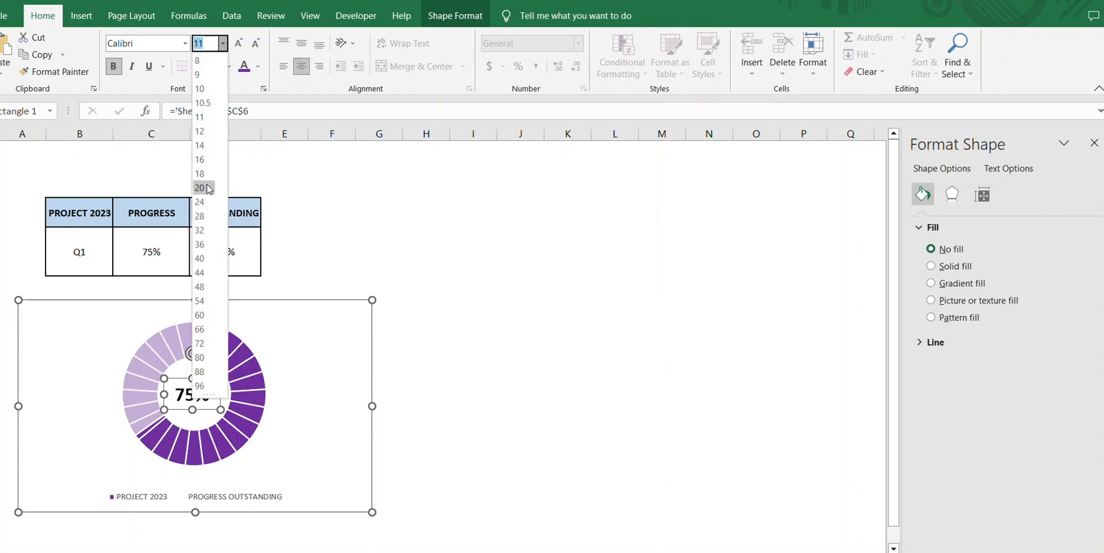
click(203, 188)
Colour the percentage text in the doughnut hole purple
click(152, 250)
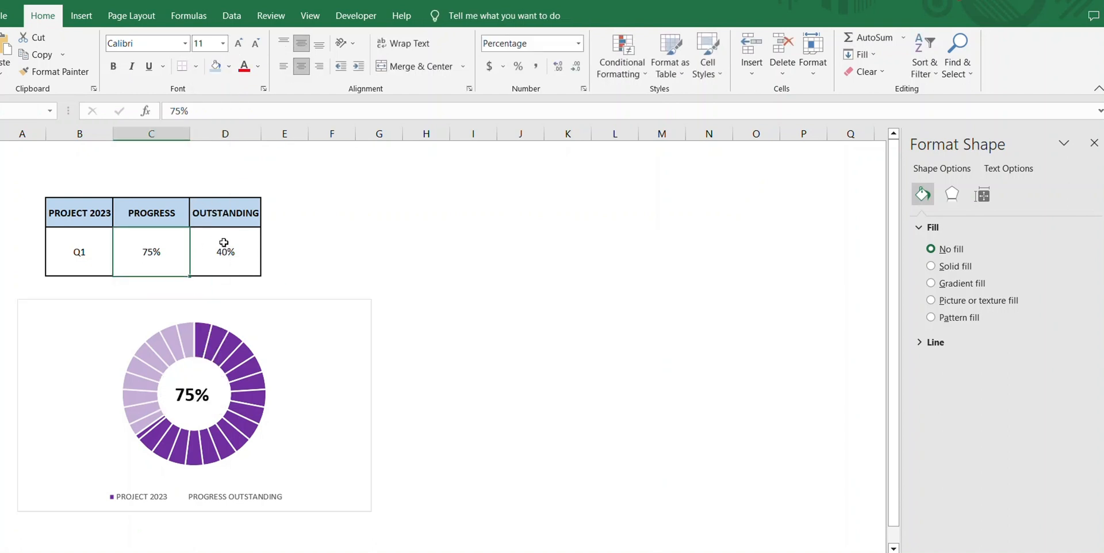
click(212, 397)
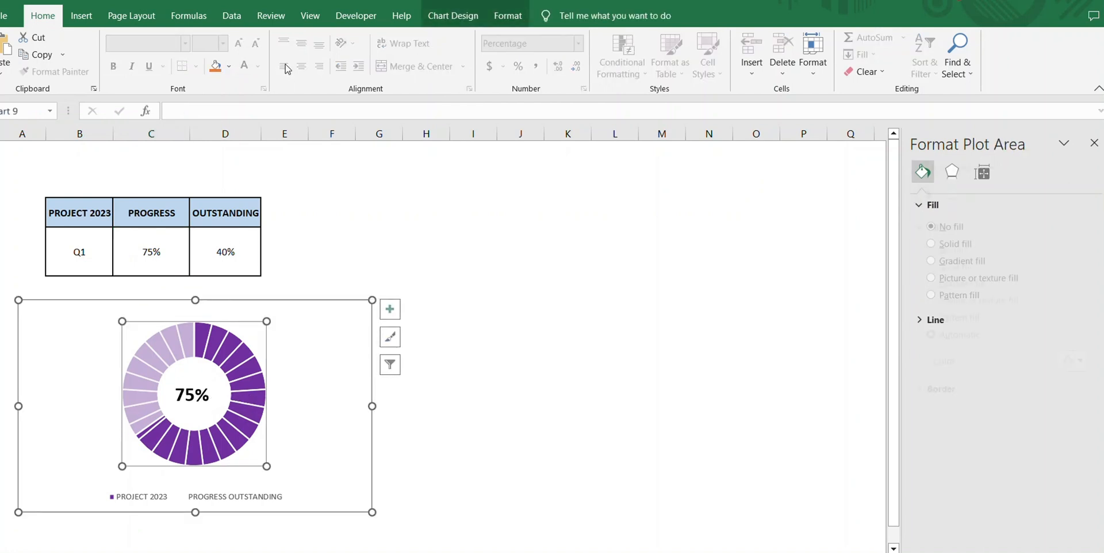
click(189, 389)
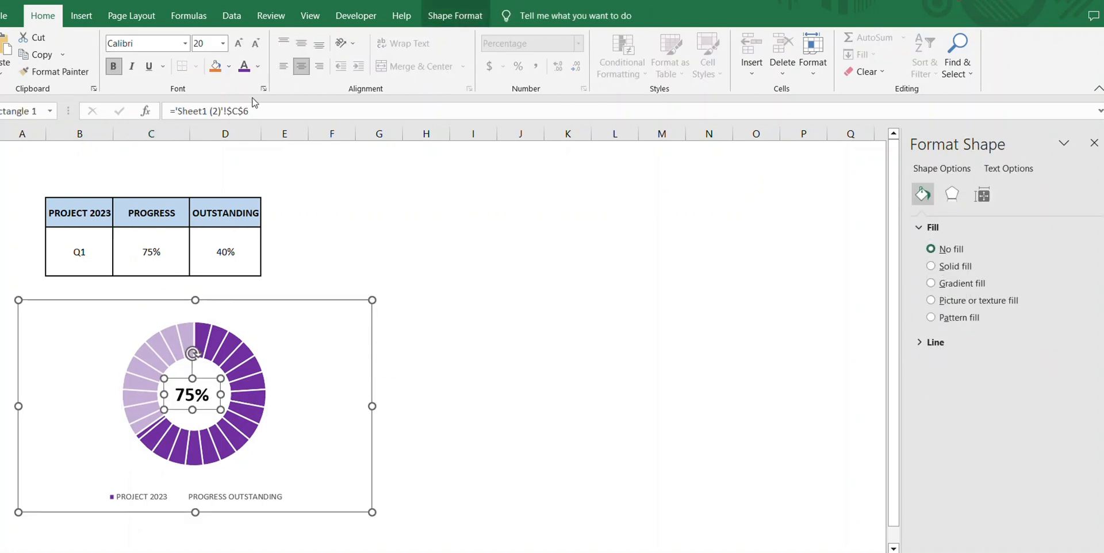
click(244, 66)
Test the chart by setting the Q1 progress value in C6 to 60%
click(158, 246)
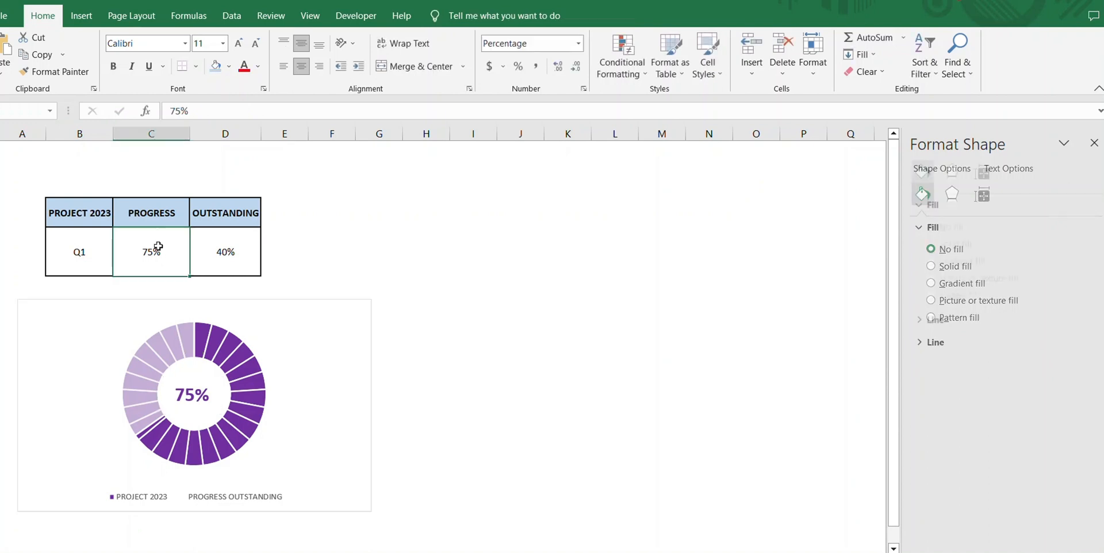
text(60)
key(Return)
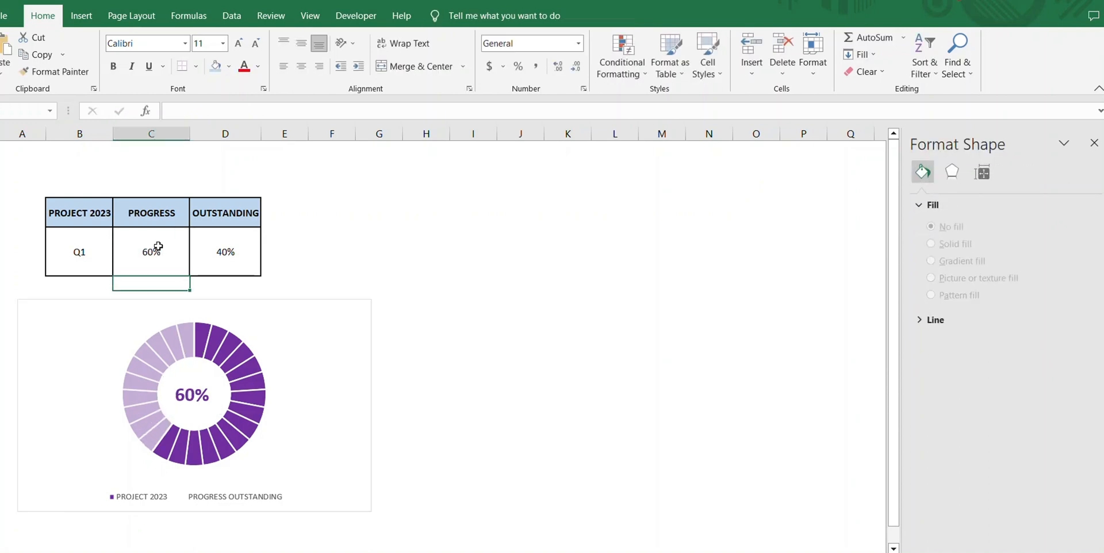
text(50)
key(Return)
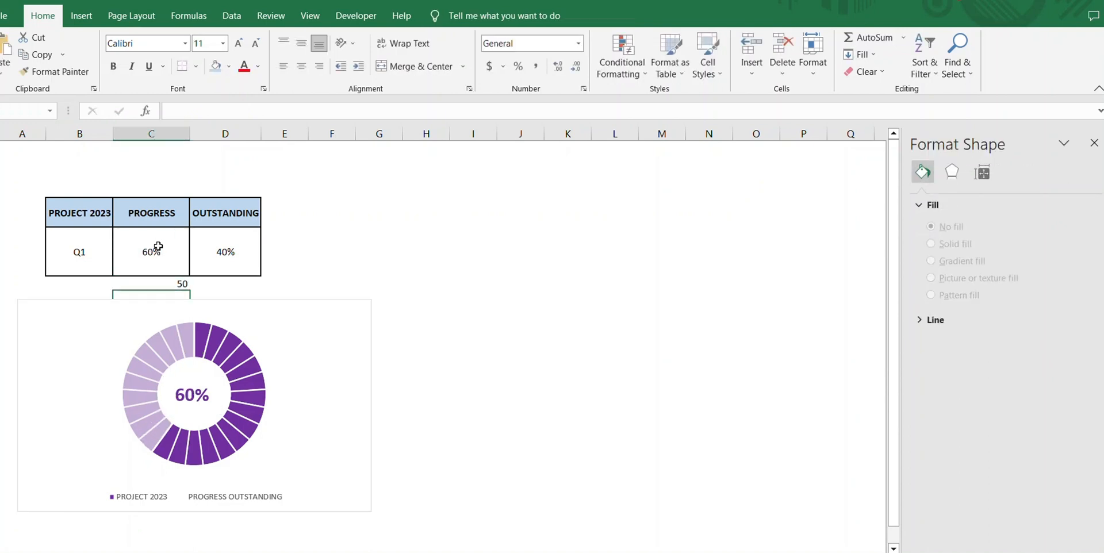
key(Up)
key(Delete)
Set the Q1 progress value in C6 to 50%
key(Up)
text(5)
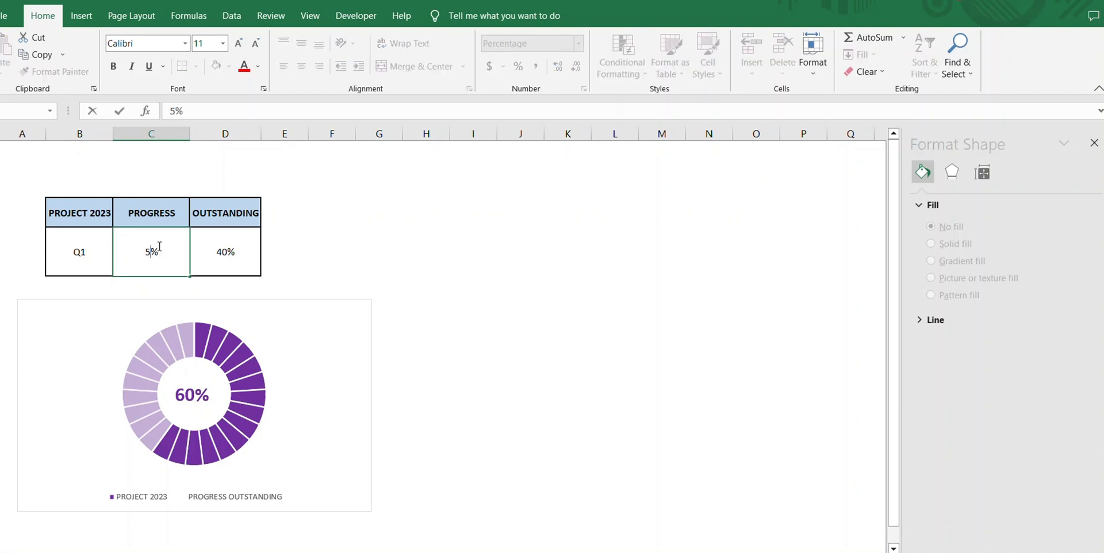
text(0)
key(Return)
key(Up)
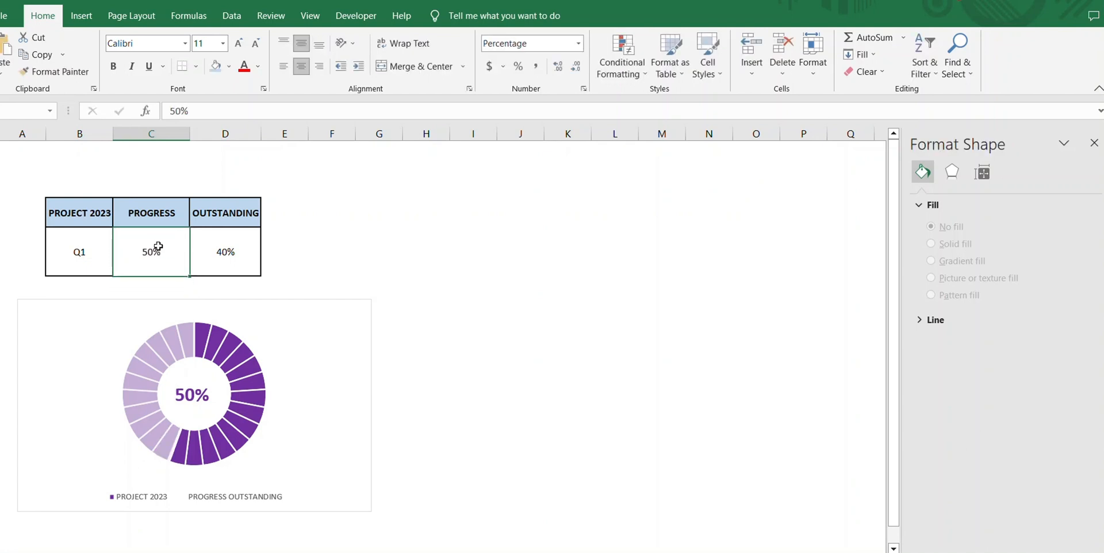